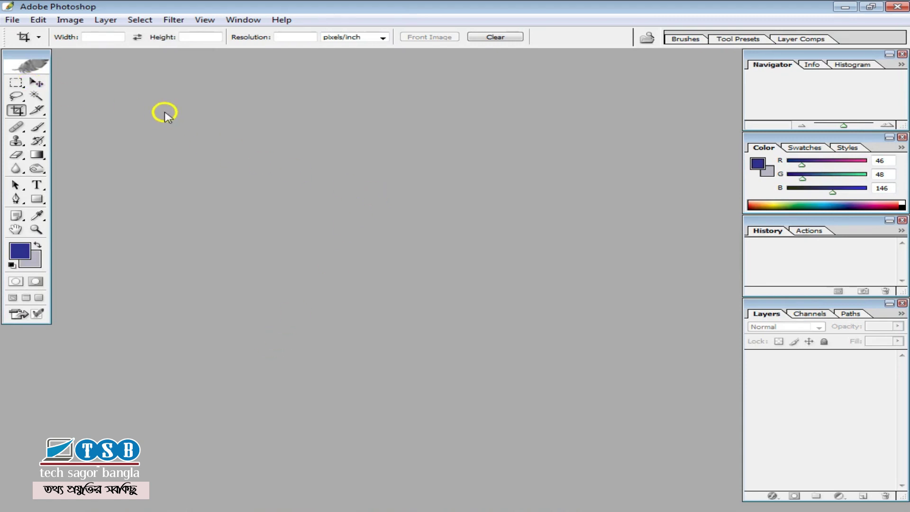
- Create a new document from the A4 preset at 300 pixels/inch and maximize its window
{"action": "left_click", "coordinate": [11, 20]}
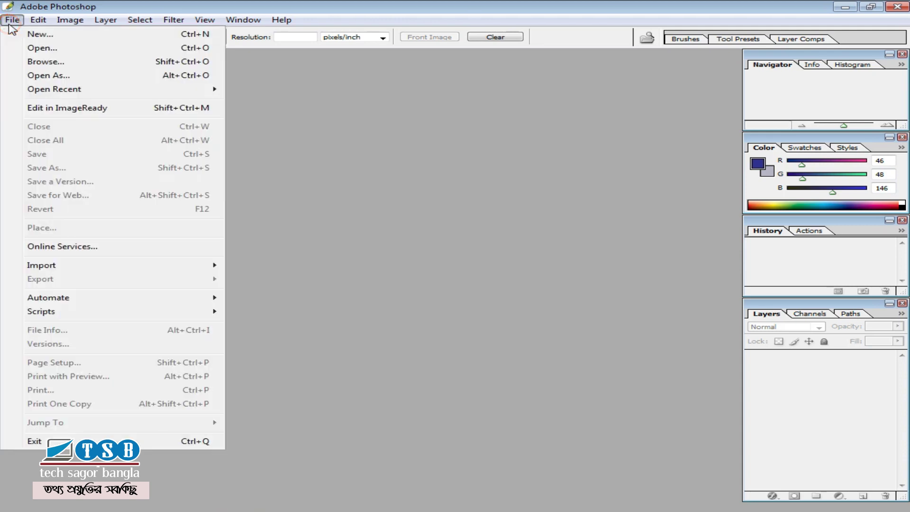
{"action": "left_click", "coordinate": [105, 37]}
{"action": "left_click", "coordinate": [503, 224]}
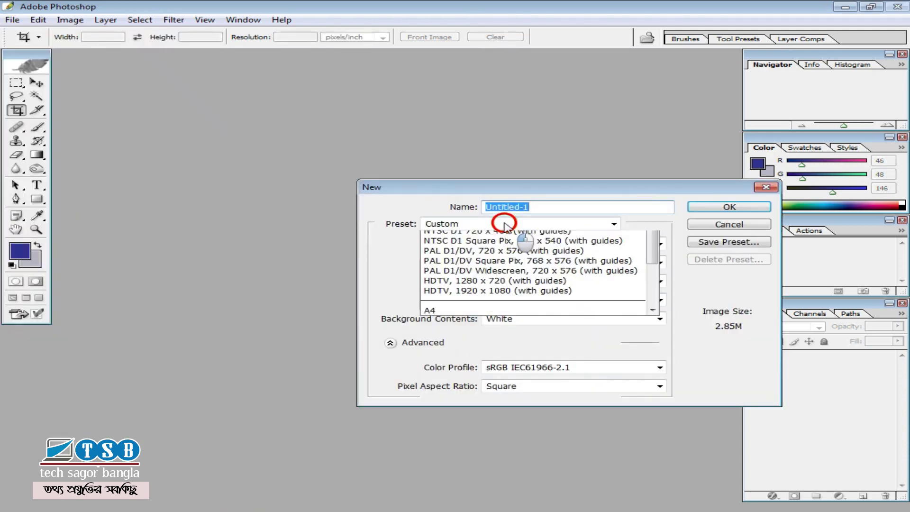
{"action": "left_click", "coordinate": [434, 511]}
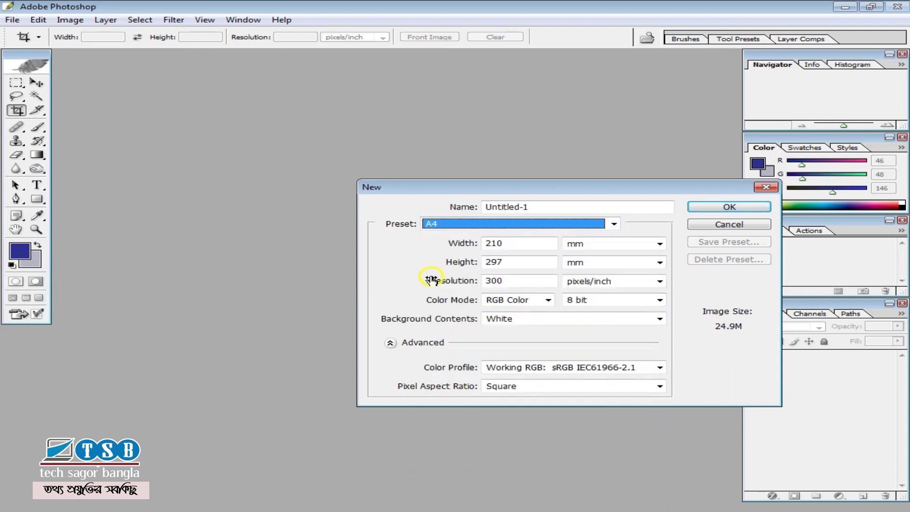
{"action": "left_click", "coordinate": [729, 207]}
{"action": "left_click", "coordinate": [209, 62]}
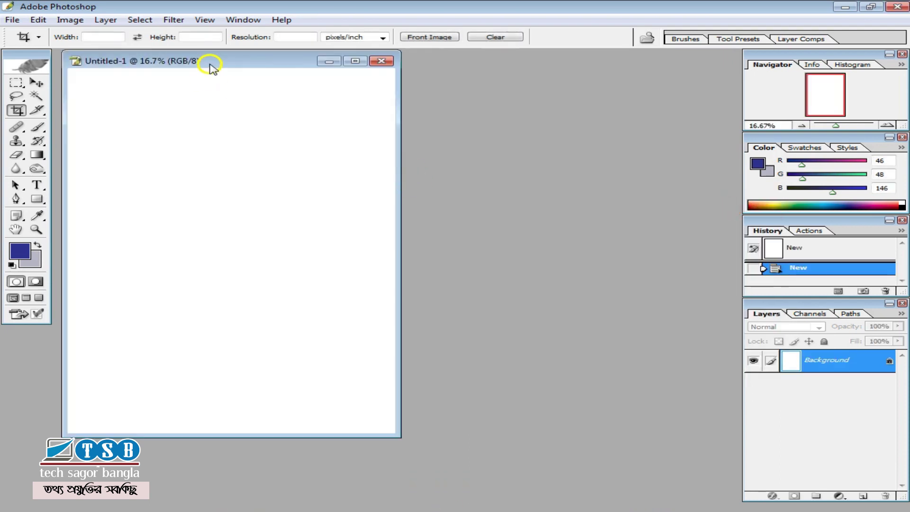
{"action": "double_click", "coordinate": [209, 64]}
{"action": "scroll", "coordinate": [274, 182], "scroll_direction": "up", "scroll_amount": 2}
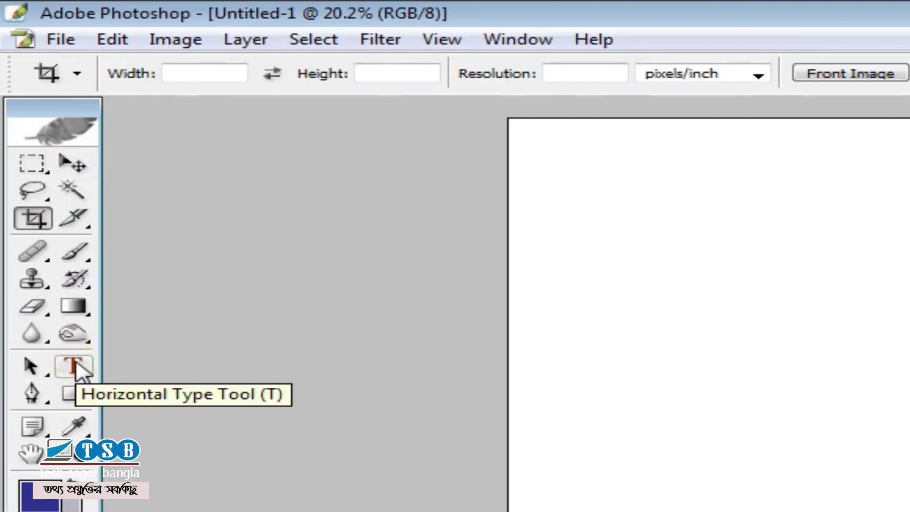
- Start a horizontal text layer in the upper part of the page and set its font to SutonnyMJ
{"action": "left_click", "coordinate": [74, 366]}
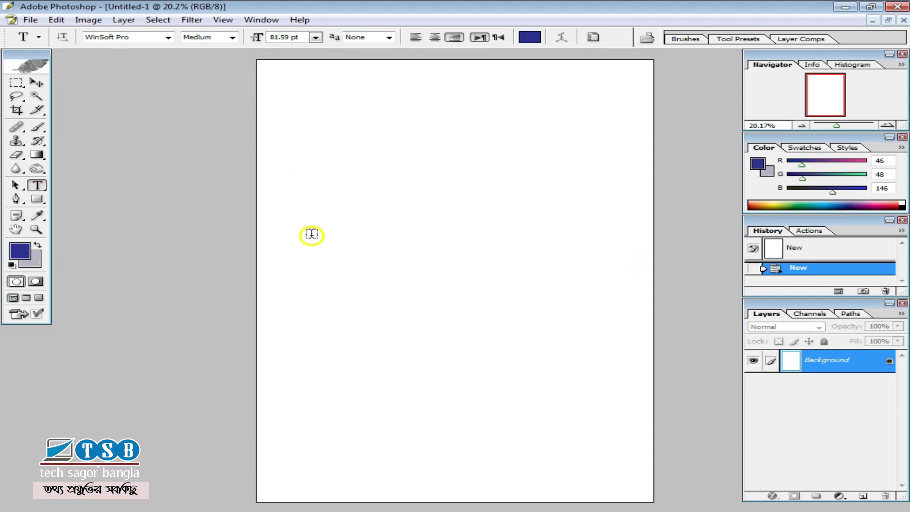
{"action": "left_click", "coordinate": [326, 205]}
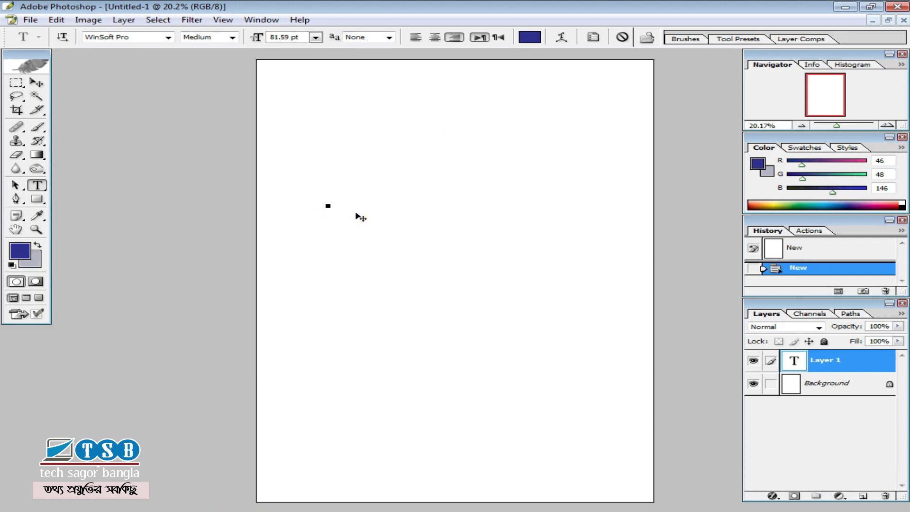
{"action": "left_click_drag", "start_coordinate": [360, 217], "coordinate": [382, 207]}
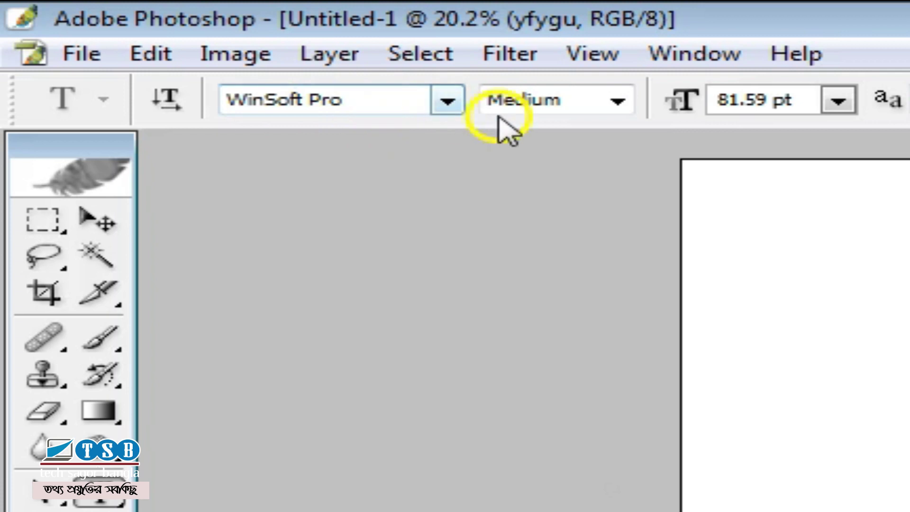
{"action": "left_click", "coordinate": [450, 102]}
{"action": "left_click_drag", "start_coordinate": [224, 239], "coordinate": [224, 221]}
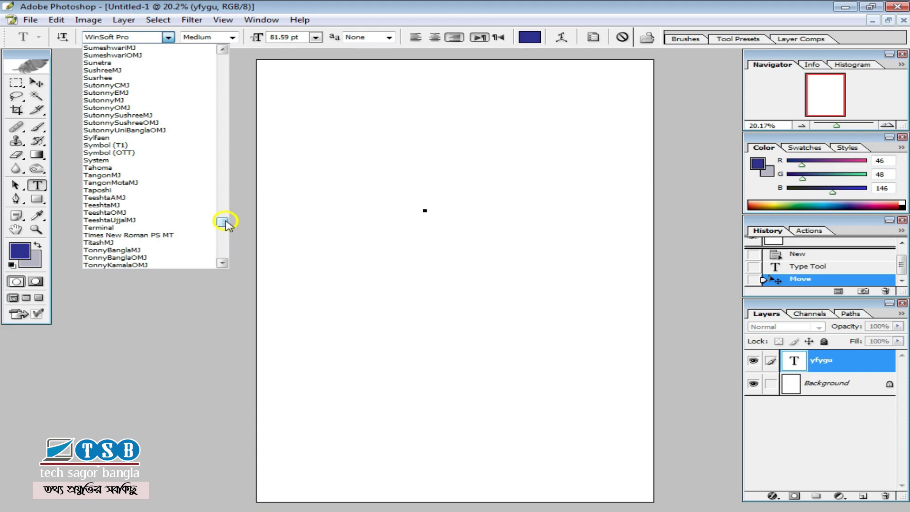
{"action": "left_click", "coordinate": [134, 102]}
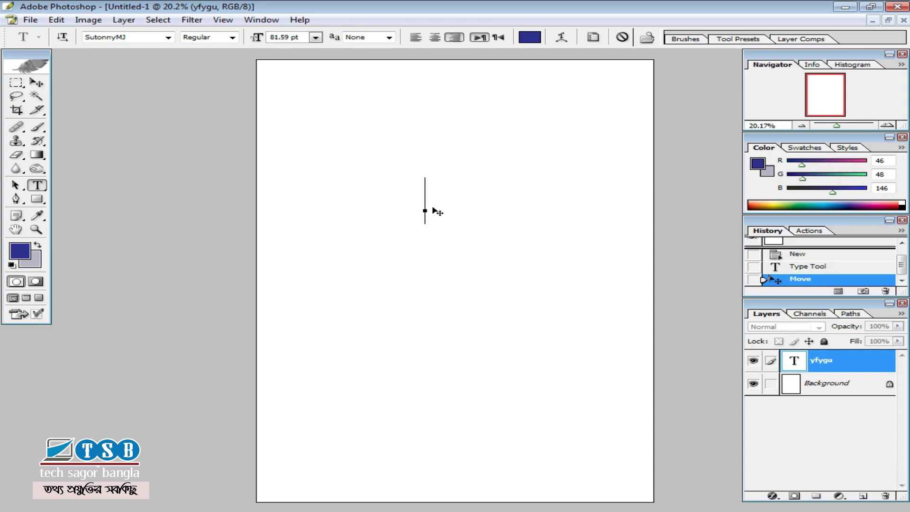
- Enter the line "আমার সোনার বাংলা" and move it so that it lies fully within the page
{"action": "type", "text": "Avgvi m"}
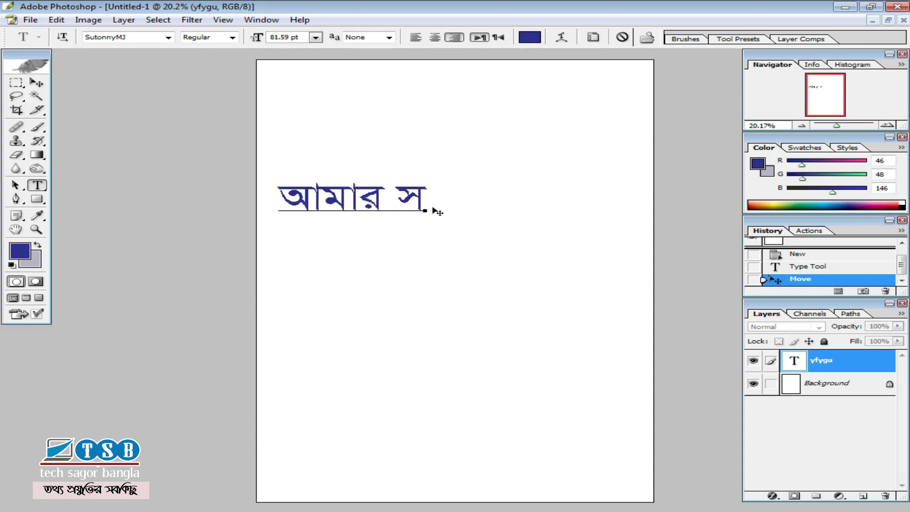
{"action": "key", "text": "BackSpace"}
{"action": "type", "text": "‡"}
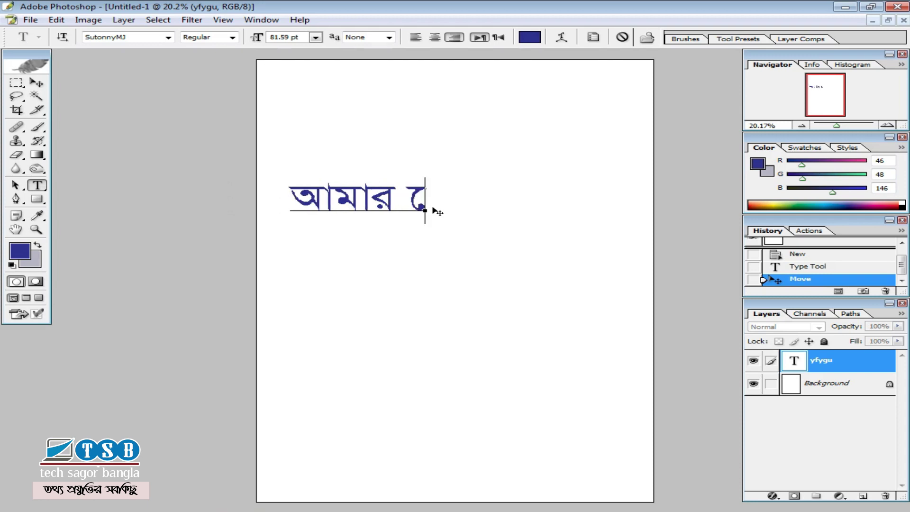
{"action": "type", "text": "mvbvi e"}
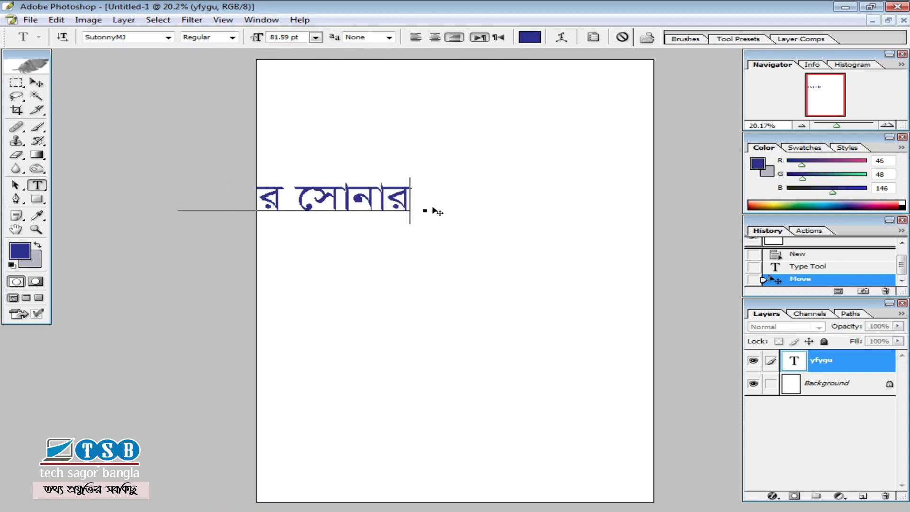
{"action": "type", "text": "vsjv Avw"}
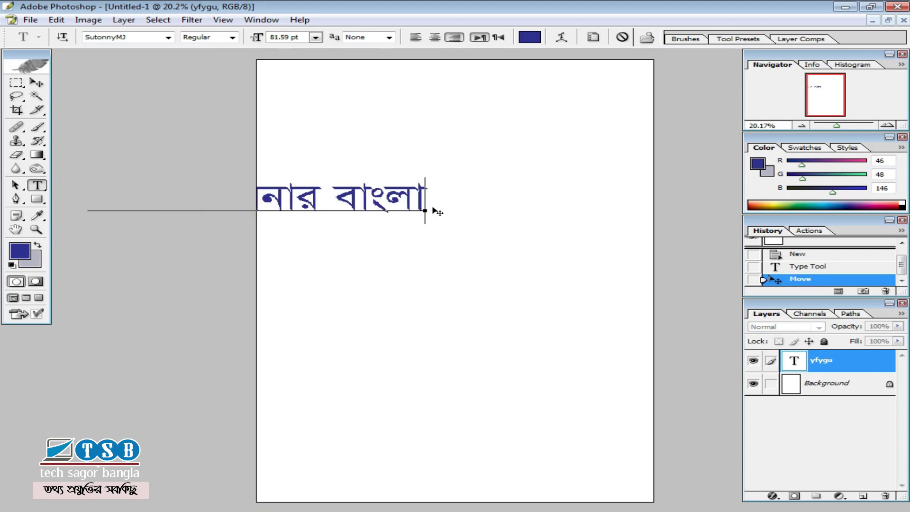
{"action": "key", "text": "BackSpace"}
{"action": "key", "text": "BackSpace"}
{"action": "key", "text": "BackSpace"}
{"action": "key", "text": "BackSpace"}
{"action": "left_click", "coordinate": [36, 84]}
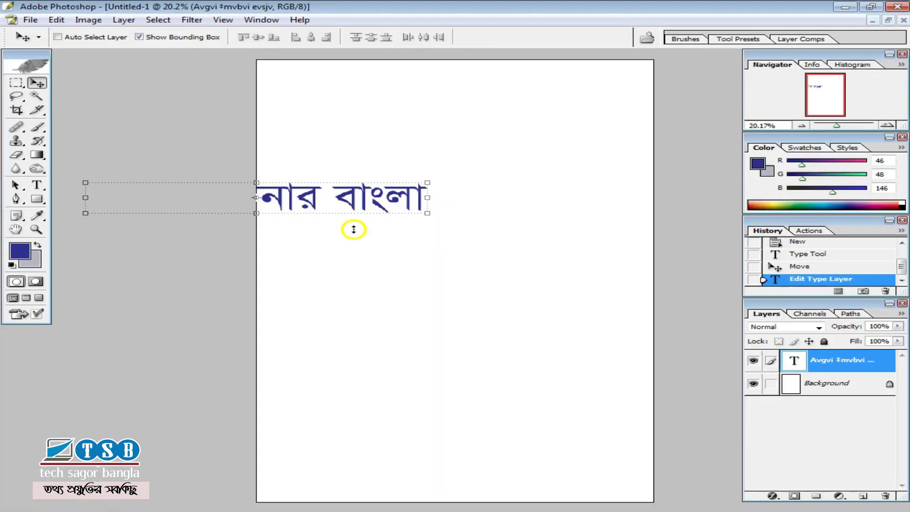
{"action": "left_click_drag", "start_coordinate": [298, 200], "coordinate": [485, 207]}
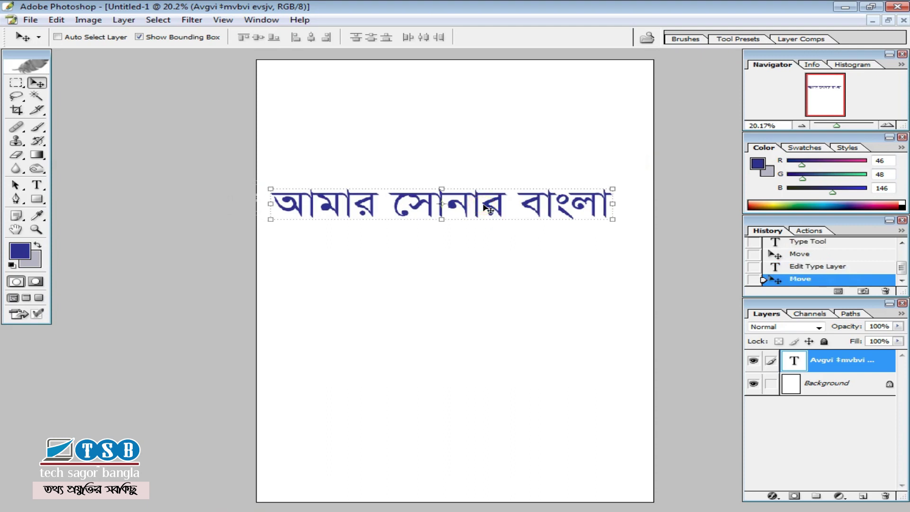
- Select the whole Bangla text line and set its font style to Bold
{"action": "left_click", "coordinate": [37, 185]}
{"action": "left_click", "coordinate": [406, 203]}
{"action": "double_click", "coordinate": [432, 203]}
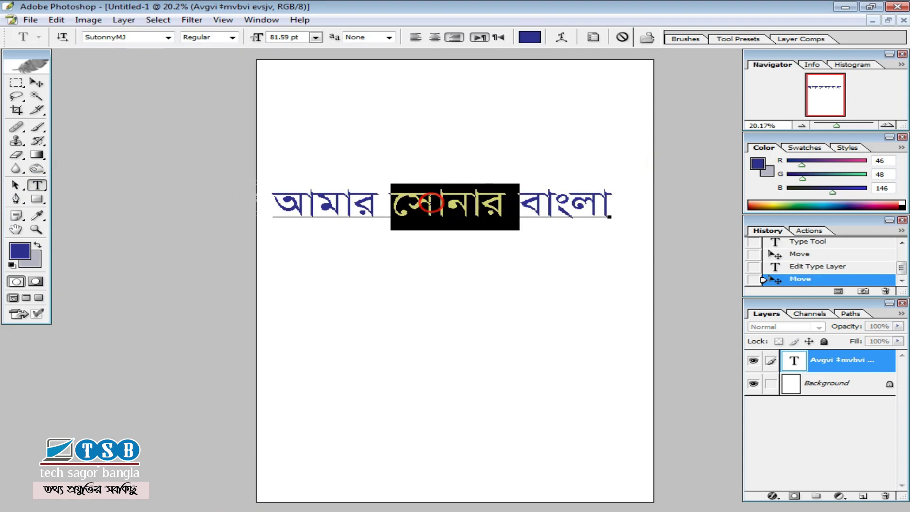
{"action": "triple_click", "coordinate": [431, 202]}
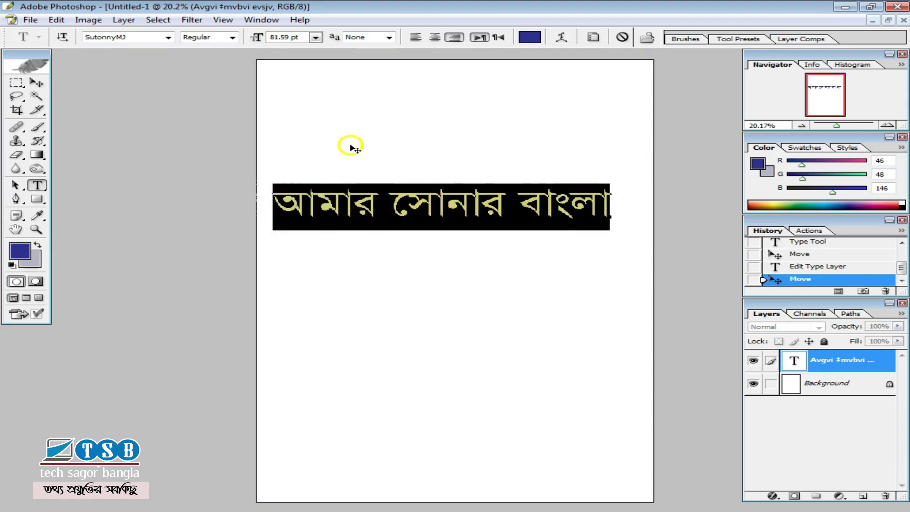
{"action": "left_click", "coordinate": [233, 37]}
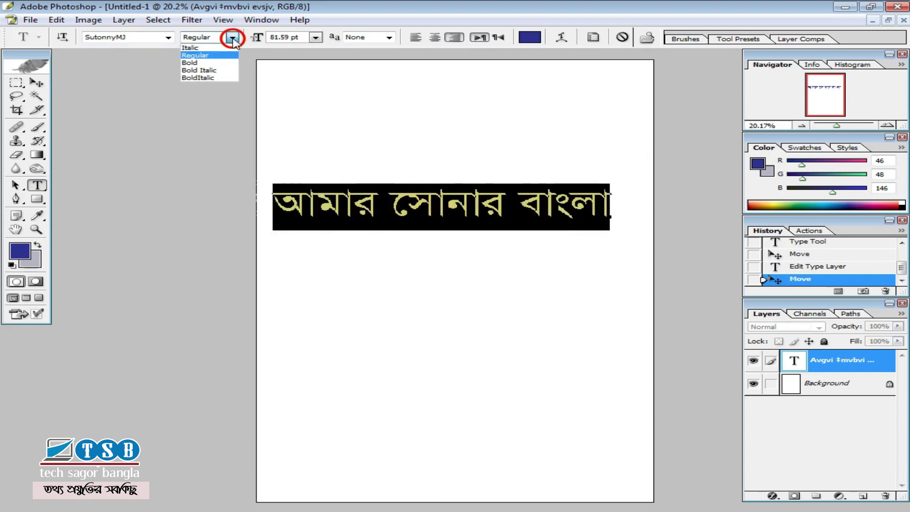
{"action": "left_click", "coordinate": [213, 63]}
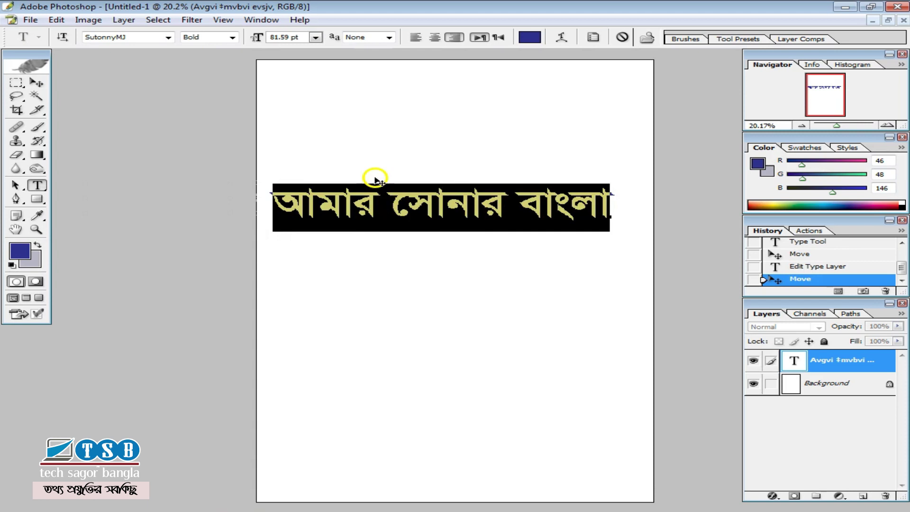
- Set the selected text line's font size to 72 pt and finish editing the text
{"action": "left_click", "coordinate": [316, 38]}
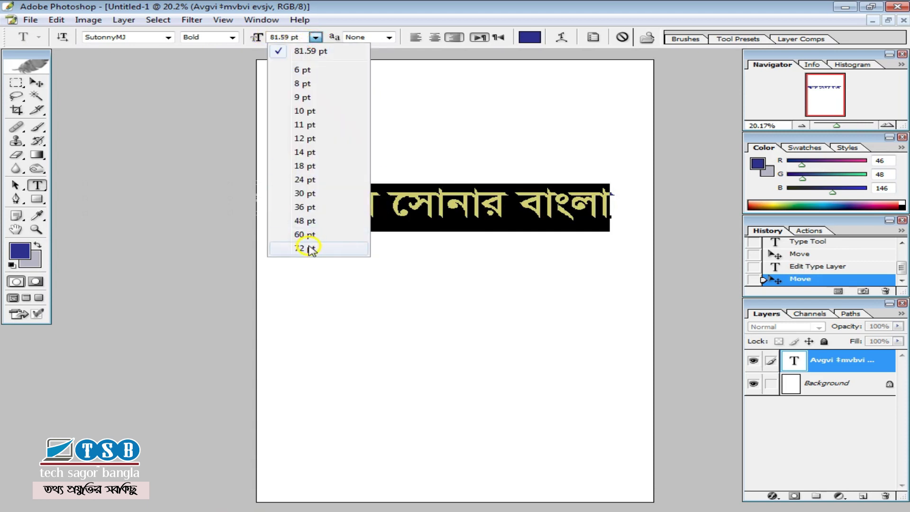
{"action": "left_click", "coordinate": [312, 248]}
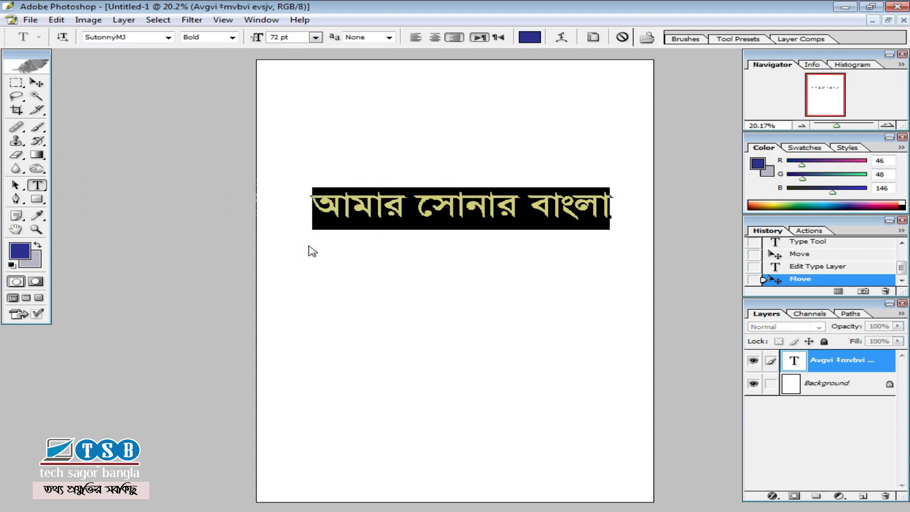
{"action": "left_click", "coordinate": [412, 218]}
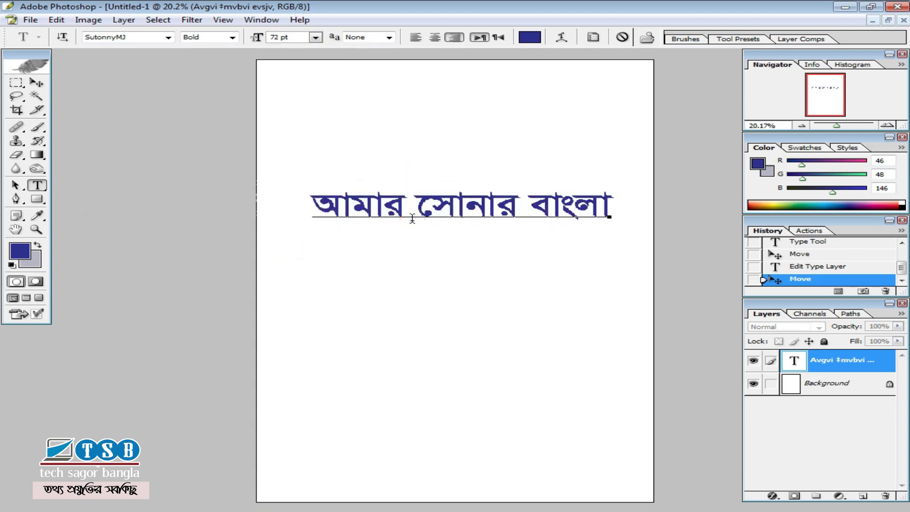
{"action": "left_click", "coordinate": [40, 85]}
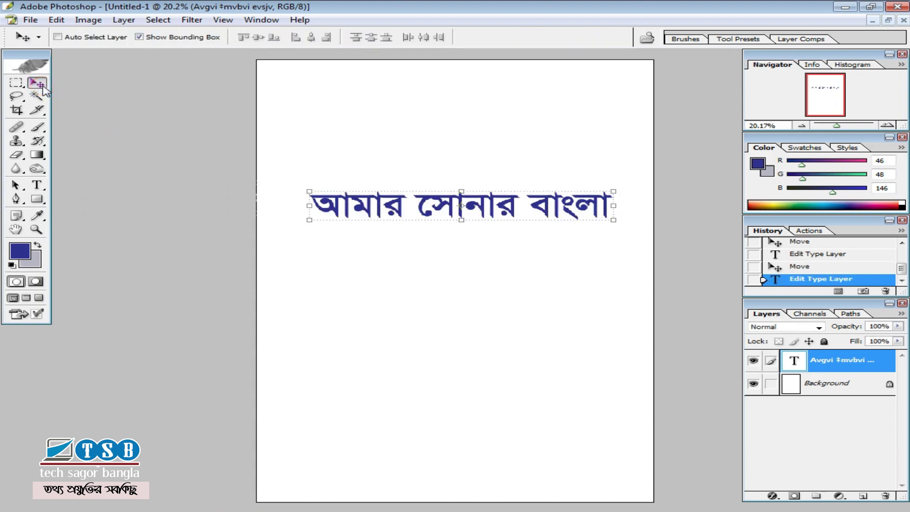
{"action": "key", "text": "ctrl+t"}
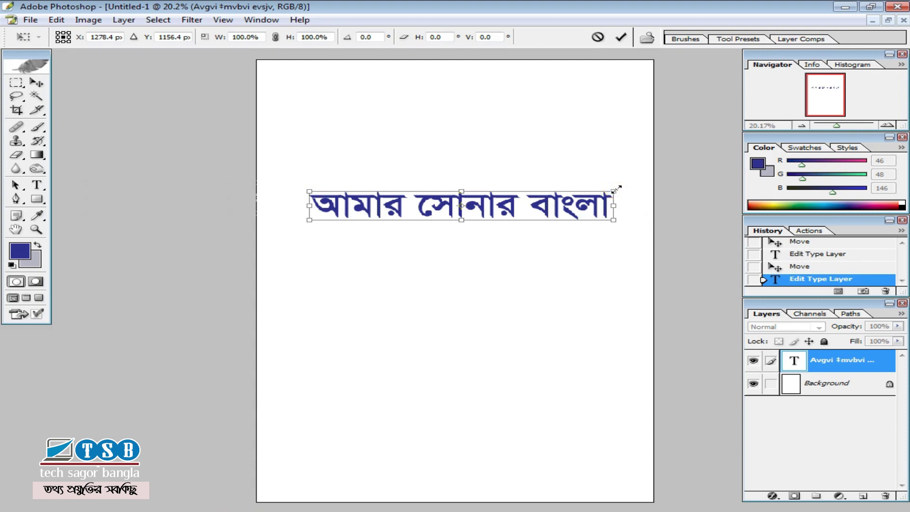
{"action": "left_click_drag", "start_coordinate": [616, 188], "coordinate": [644, 169]}
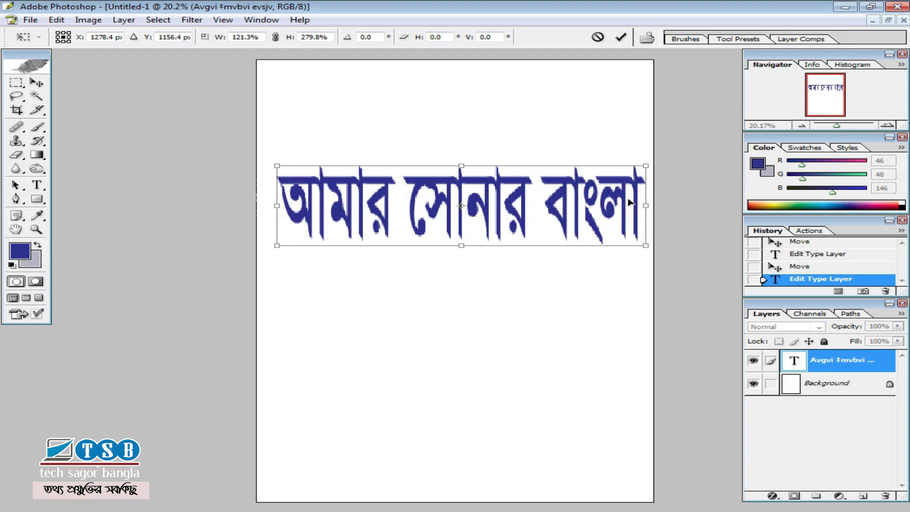
{"action": "key", "text": "Escape"}
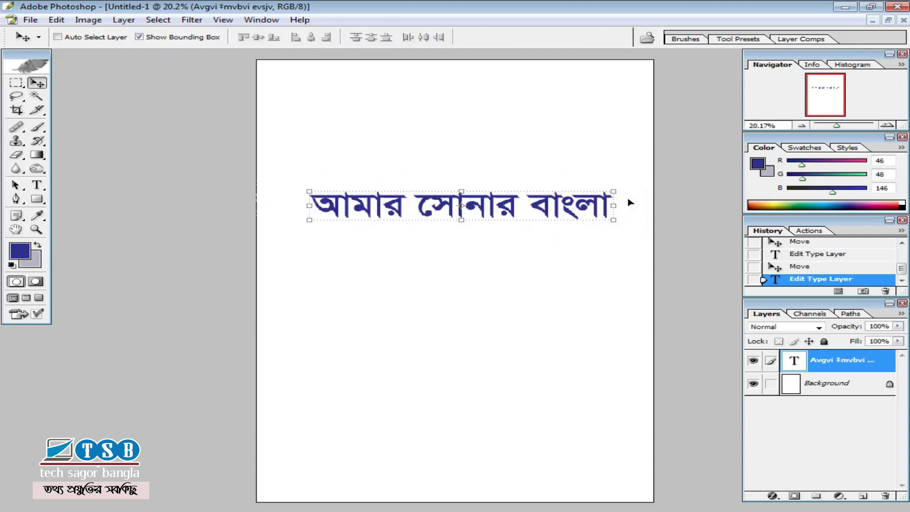
- Scale the text freely to about 101% width and 115% height, placed slightly higher on the page, and apply the transform
{"action": "mouse_move", "coordinate": [615, 192]}
{"action": "left_mouse_down"}
{"action": "mouse_move", "coordinate": [642, 151]}
{"action": "mouse_move", "coordinate": [639, 118]}
{"action": "mouse_move", "coordinate": [625, 177]}
{"action": "left_mouse_up"}
{"action": "mouse_move", "coordinate": [623, 220]}
{"action": "left_mouse_down"}
{"action": "mouse_move", "coordinate": [587, 228]}
{"action": "mouse_move", "coordinate": [650, 204]}
{"action": "mouse_move", "coordinate": [632, 229]}
{"action": "mouse_move", "coordinate": [634, 254]}
{"action": "mouse_move", "coordinate": [616, 212]}
{"action": "left_mouse_up"}
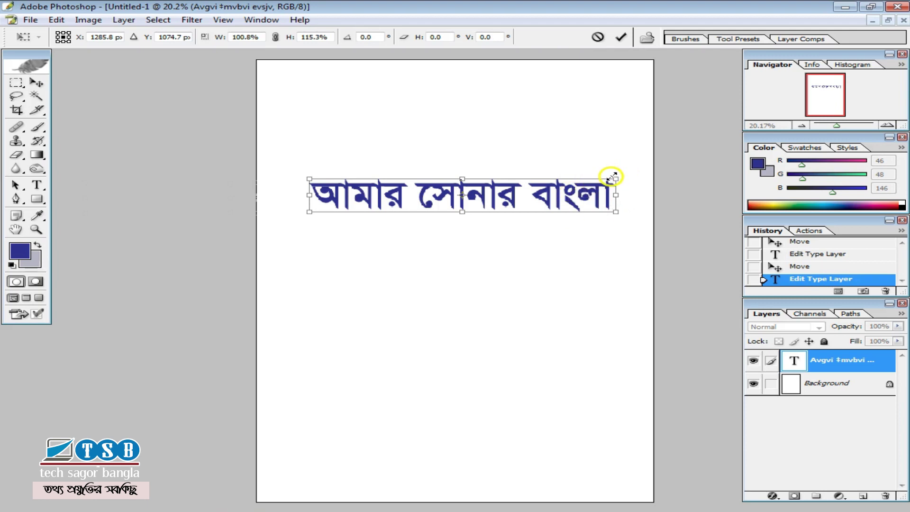
{"action": "key", "text": "Return"}
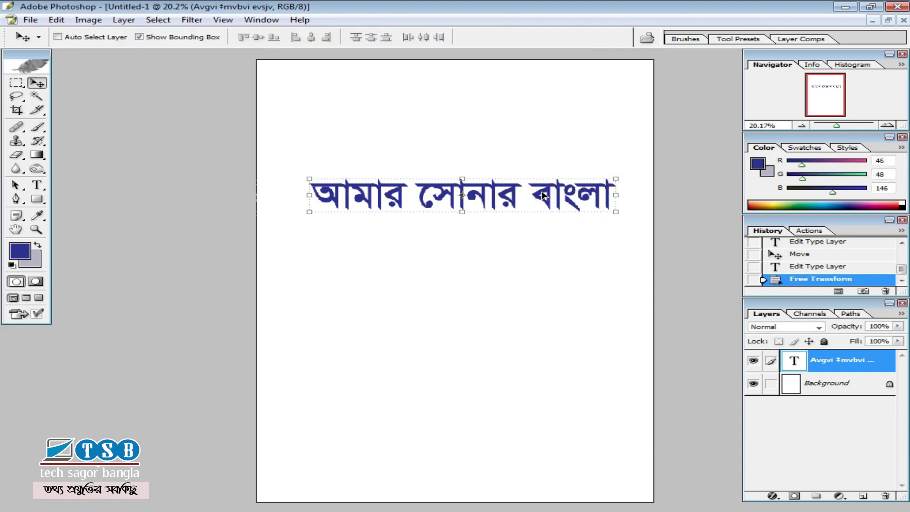
{"action": "left_click", "coordinate": [101, 243]}
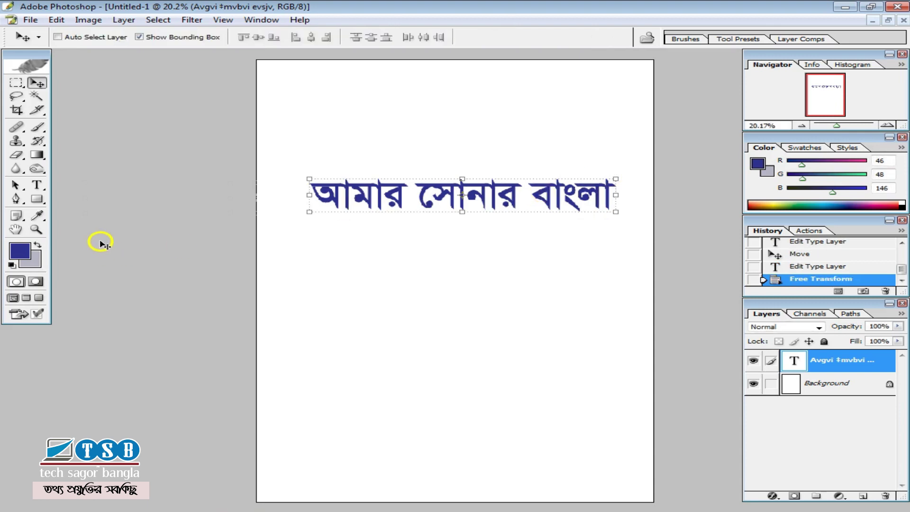
- Select the whole text line and switch it to centre alignment and back to right alignment
{"action": "left_click", "coordinate": [38, 185]}
{"action": "left_click", "coordinate": [417, 195]}
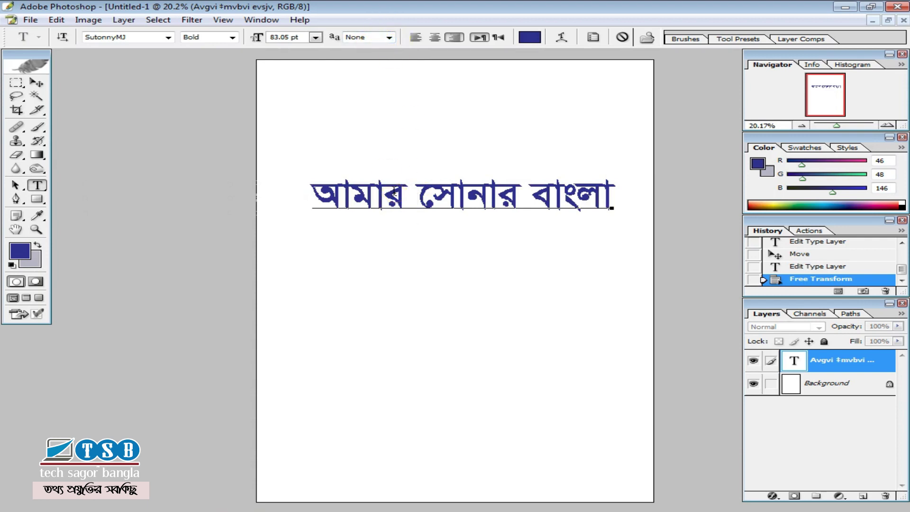
{"action": "double_click", "coordinate": [421, 211]}
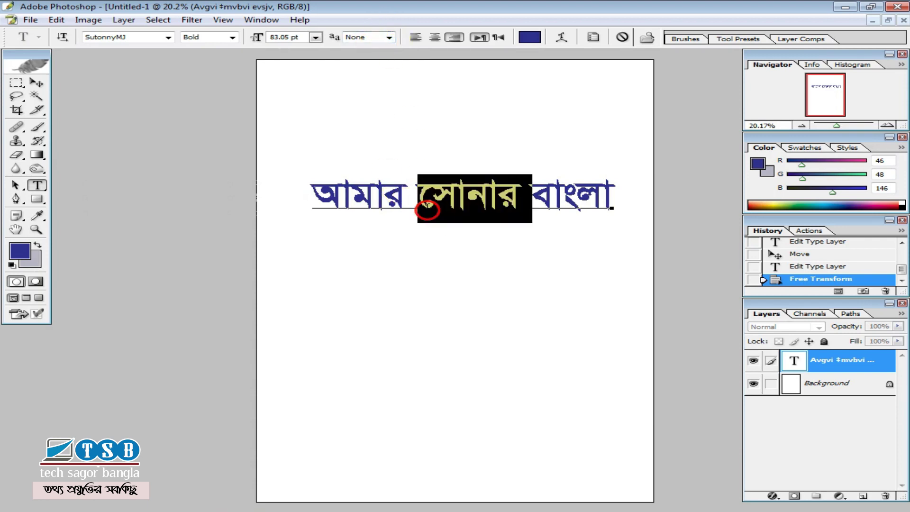
{"action": "key", "text": "ctrl+a"}
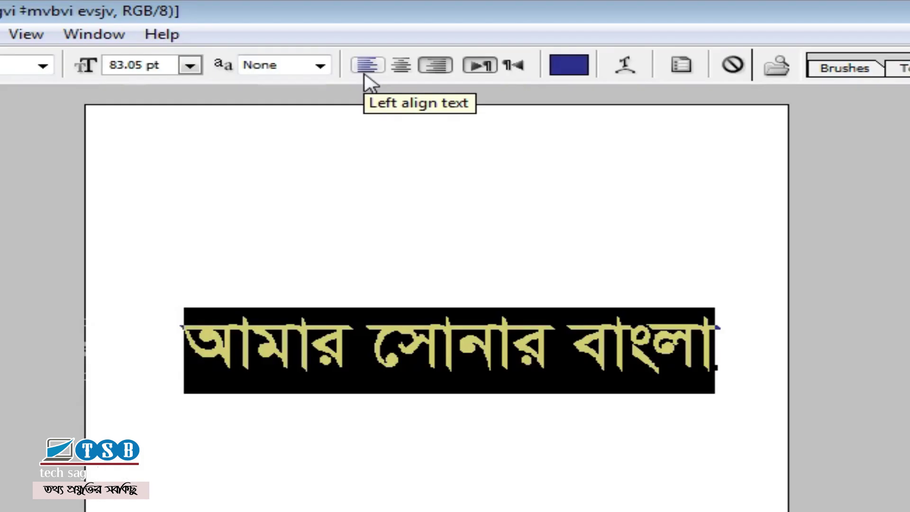
{"action": "left_click", "coordinate": [435, 38]}
{"action": "left_click", "coordinate": [455, 40]}
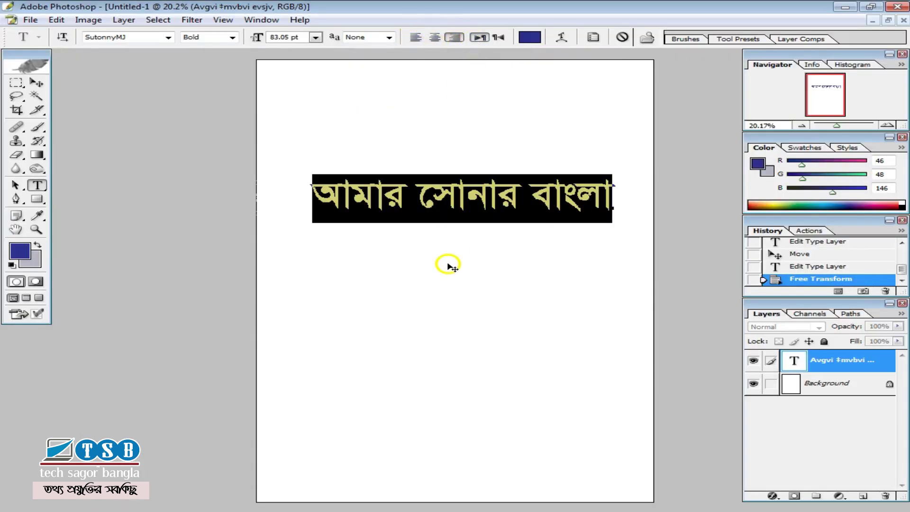
- Select the whole text line and set its paragraph direction to left to right
{"action": "left_click", "coordinate": [397, 203]}
{"action": "triple_click", "coordinate": [458, 205]}
{"action": "left_click", "coordinate": [479, 42]}
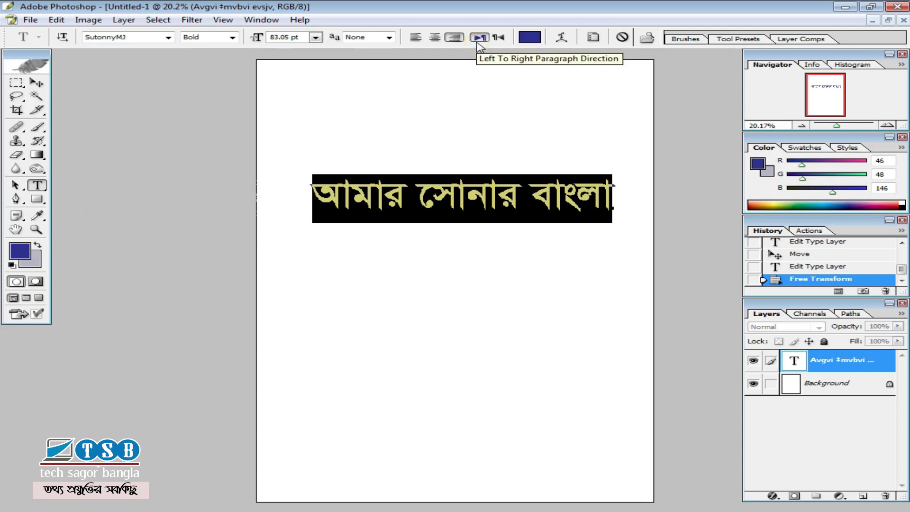
- Set left-to-right paragraph direction for the text and reselect the whole line
{"action": "left_click", "coordinate": [478, 42]}
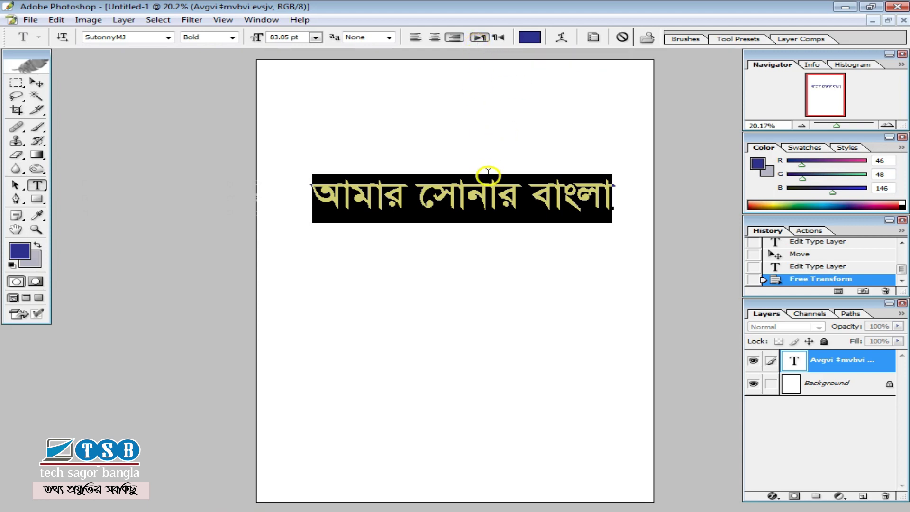
{"action": "left_click", "coordinate": [471, 191]}
{"action": "double_click", "coordinate": [519, 181]}
{"action": "left_click", "coordinate": [515, 194]}
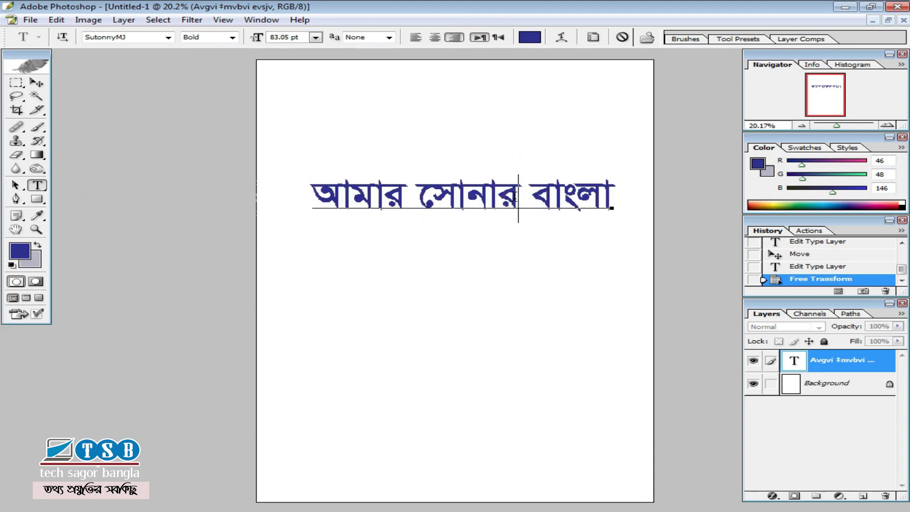
{"action": "triple_click", "coordinate": [514, 195]}
{"action": "left_click", "coordinate": [507, 195]}
{"action": "triple_click", "coordinate": [507, 195]}
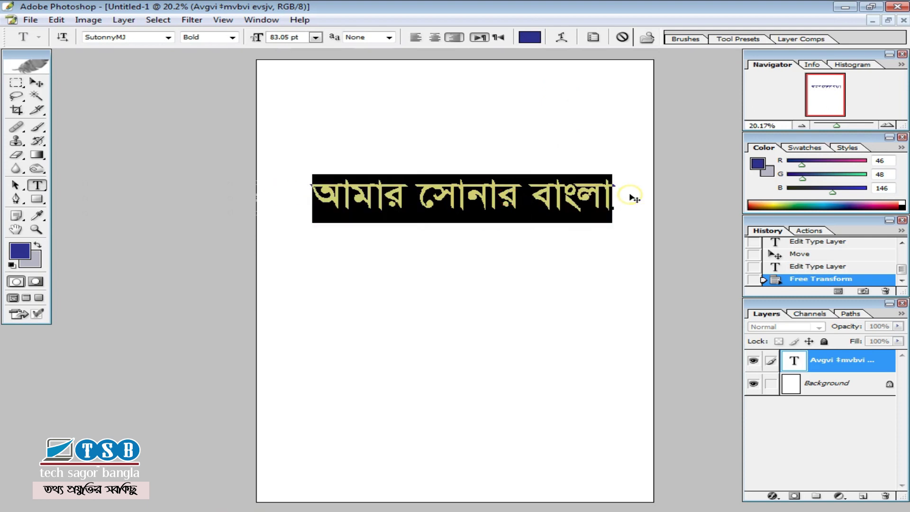
- Check the text colour picker without changing it, and set the foreground colour to blue 151AE1 for the selected text
{"action": "left_click", "coordinate": [531, 43]}
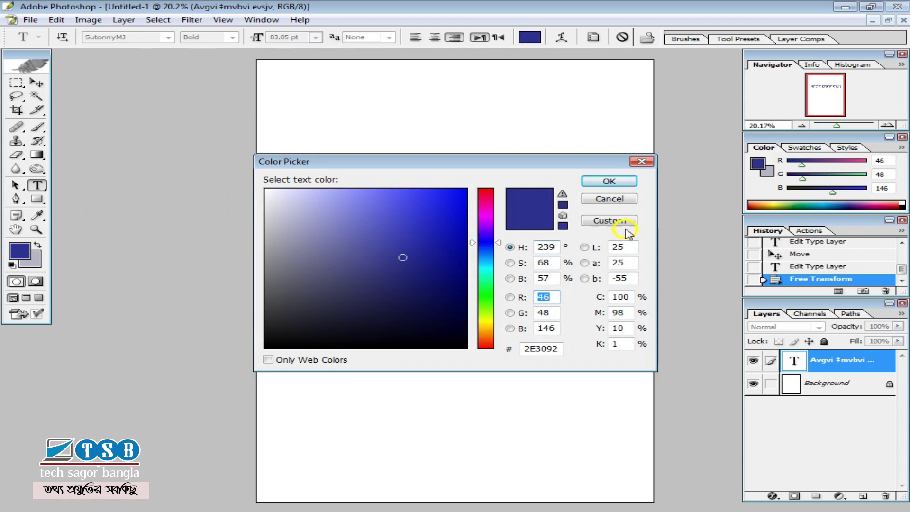
{"action": "left_click", "coordinate": [609, 181]}
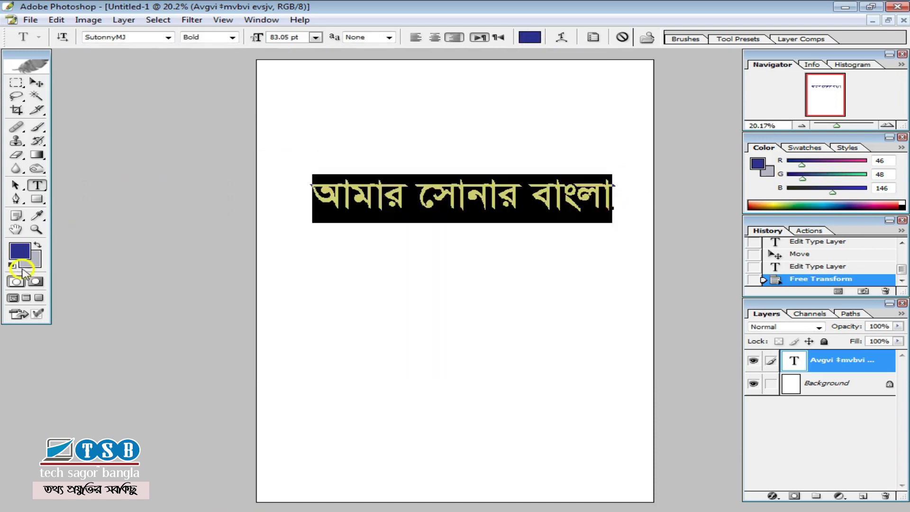
{"action": "left_click", "coordinate": [20, 251]}
{"action": "left_click", "coordinate": [448, 207]}
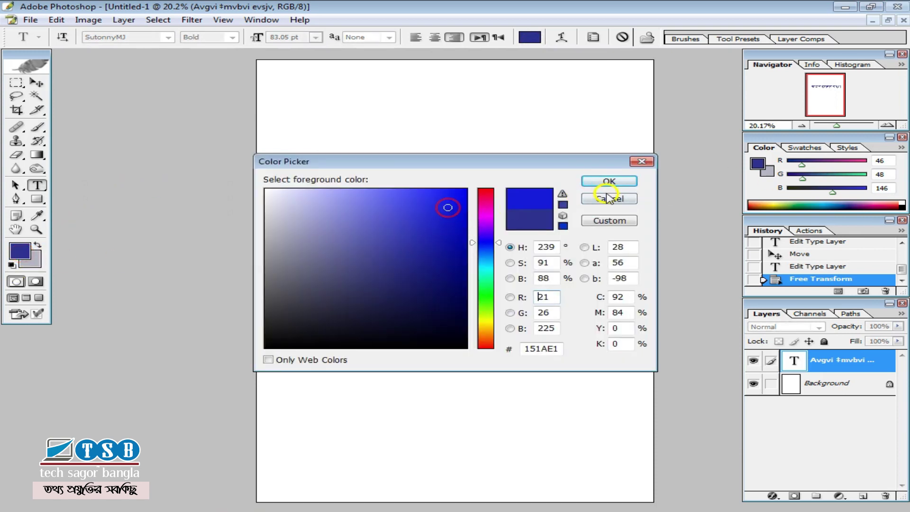
{"action": "left_click", "coordinate": [610, 181]}
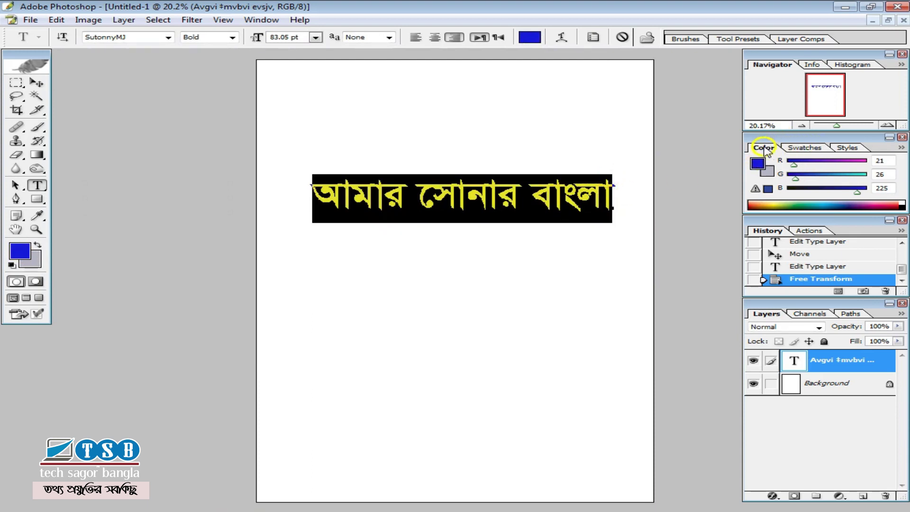
- Recolour the selected text with the bright red swatch and finish editing the text
{"action": "left_click", "coordinate": [806, 148]}
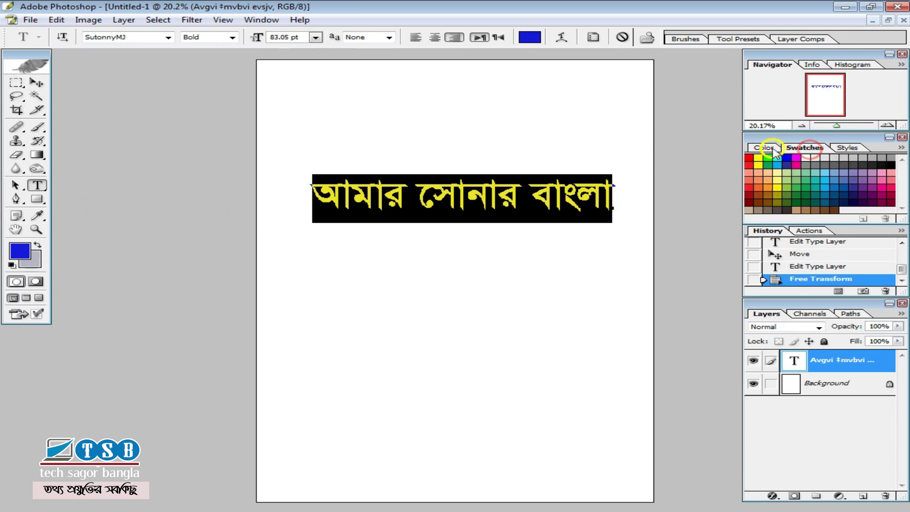
{"action": "left_click", "coordinate": [749, 158]}
{"action": "triple_click", "coordinate": [532, 221]}
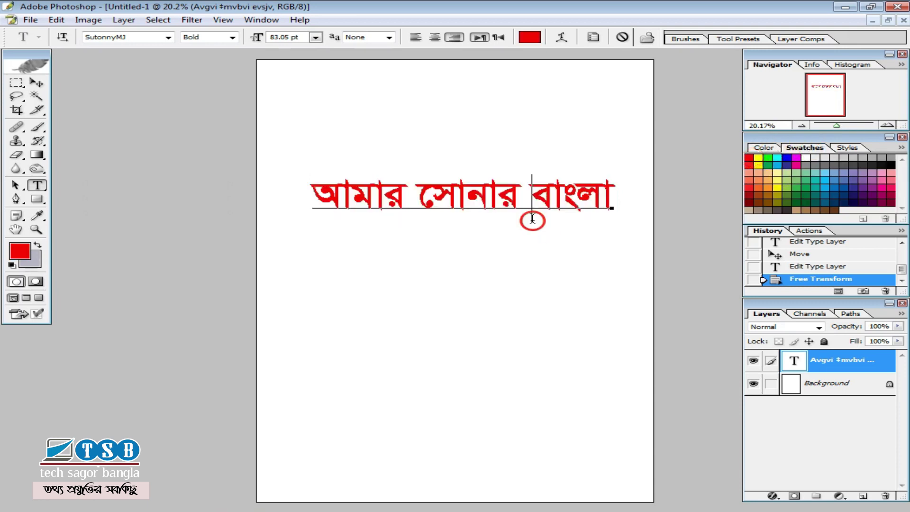
{"action": "left_click", "coordinate": [37, 82]}
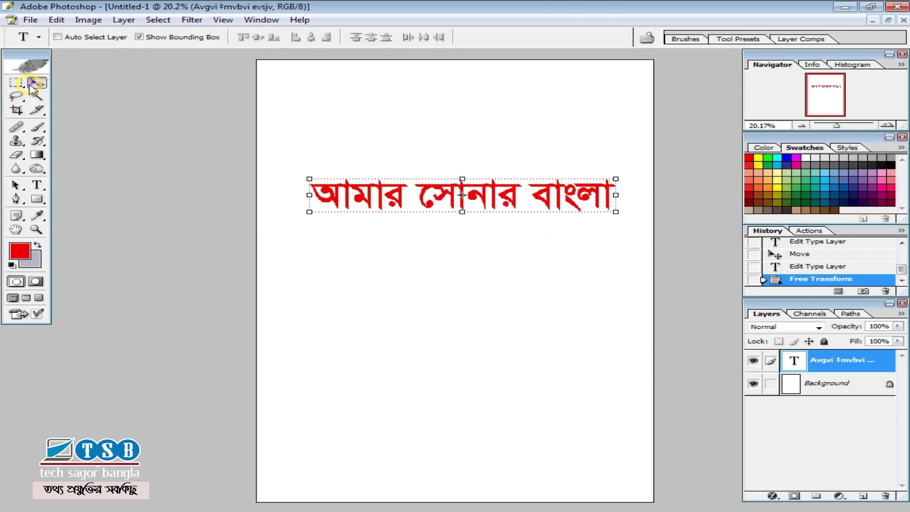
- Select the whole text line and preview the Flag style in Warp Text, keeping the dialog clear of the text
{"action": "left_click", "coordinate": [45, 186]}
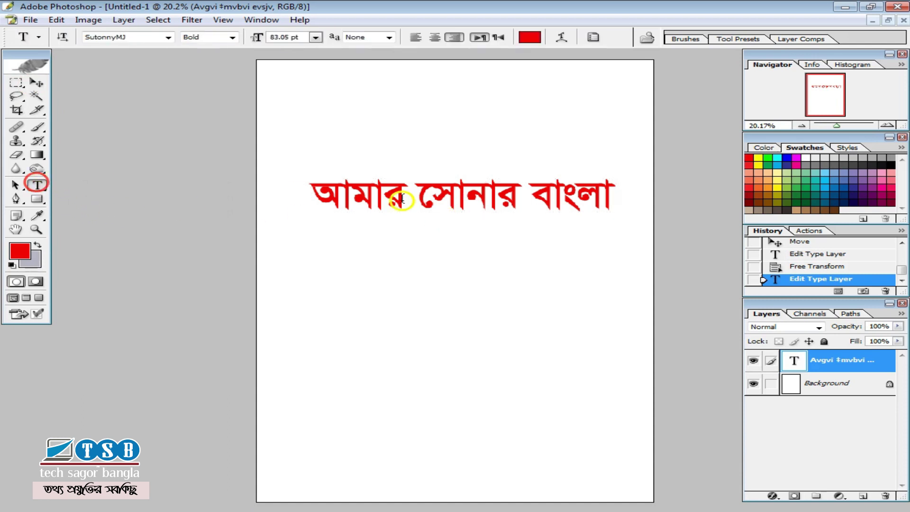
{"action": "triple_click", "coordinate": [566, 198]}
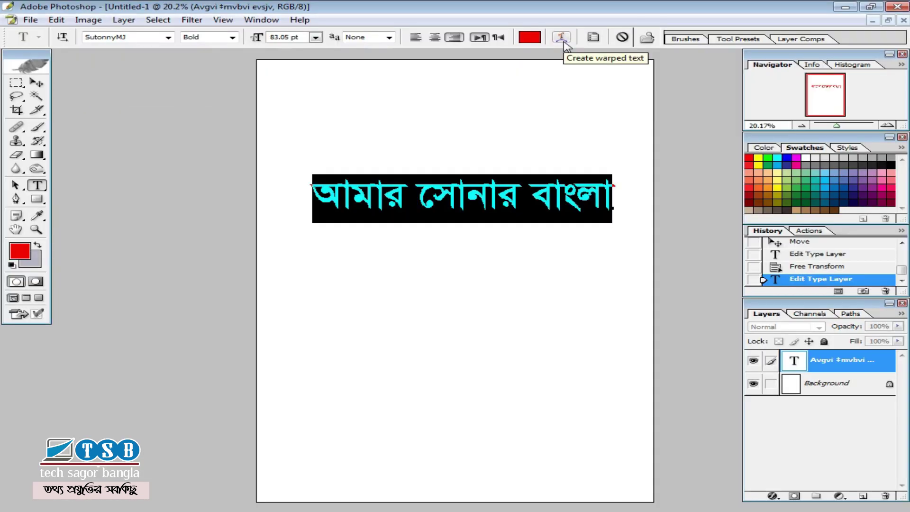
{"action": "left_click", "coordinate": [562, 38]}
{"action": "left_click_drag", "start_coordinate": [435, 197], "coordinate": [670, 93]}
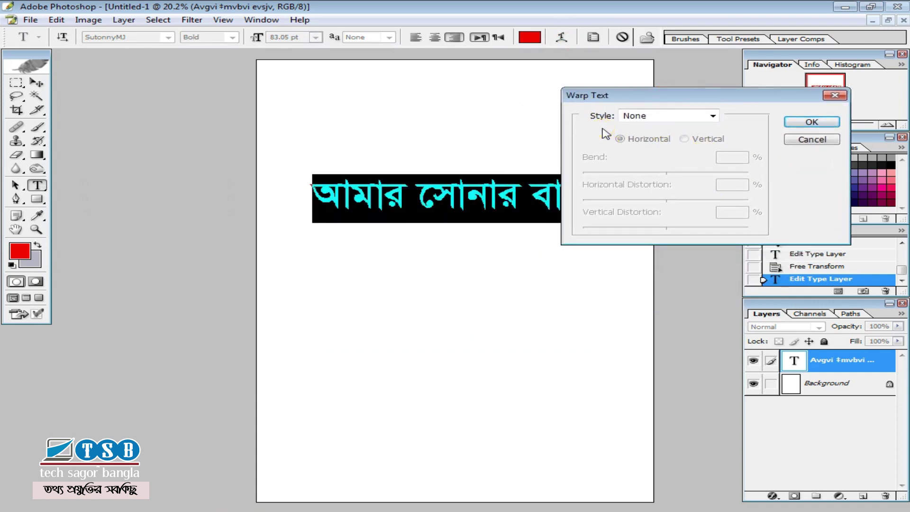
{"action": "left_click", "coordinate": [378, 219]}
{"action": "left_click_drag", "start_coordinate": [650, 98], "coordinate": [699, 83]}
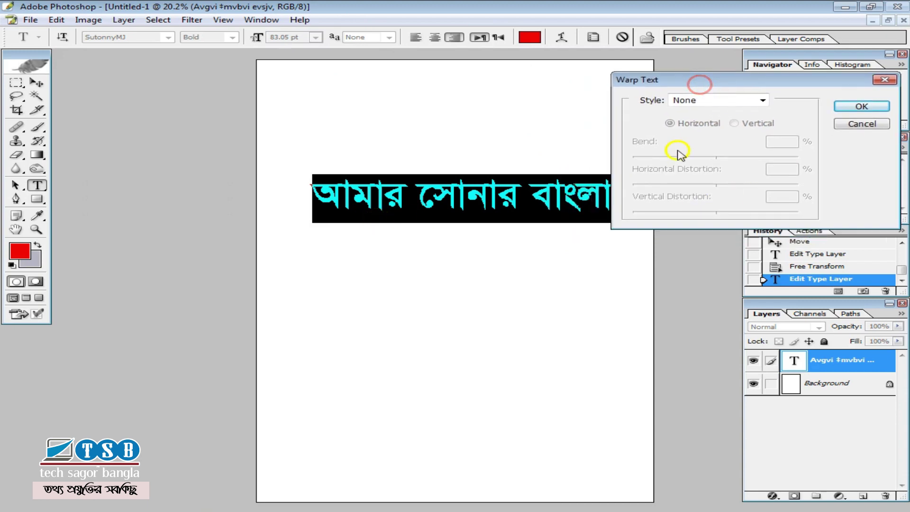
{"action": "left_click", "coordinate": [721, 100]}
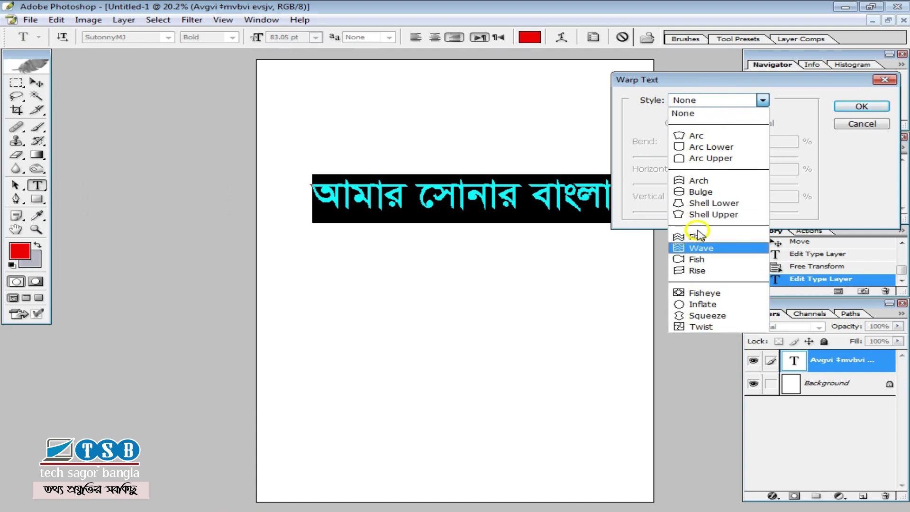
{"action": "left_click", "coordinate": [708, 239]}
{"action": "left_click_drag", "start_coordinate": [706, 77], "coordinate": [732, 77]}
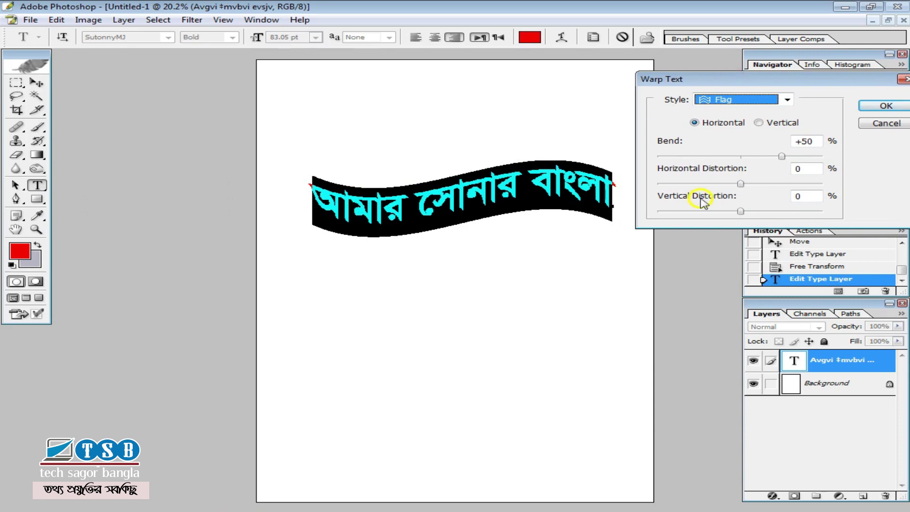
- Try the Arc warp style in vertical and horizontal orientation, with +31% bend and -9% horizontal distortion
{"action": "left_click", "coordinate": [721, 100]}
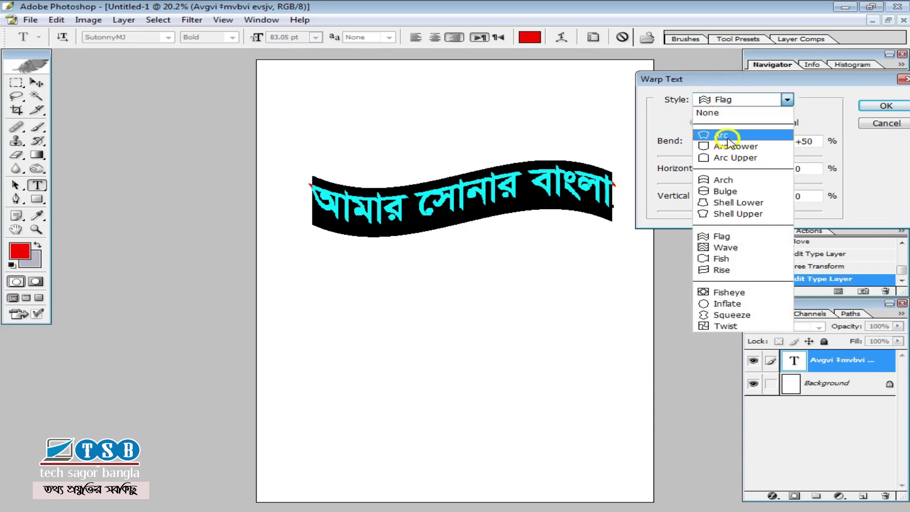
{"action": "left_click", "coordinate": [732, 138]}
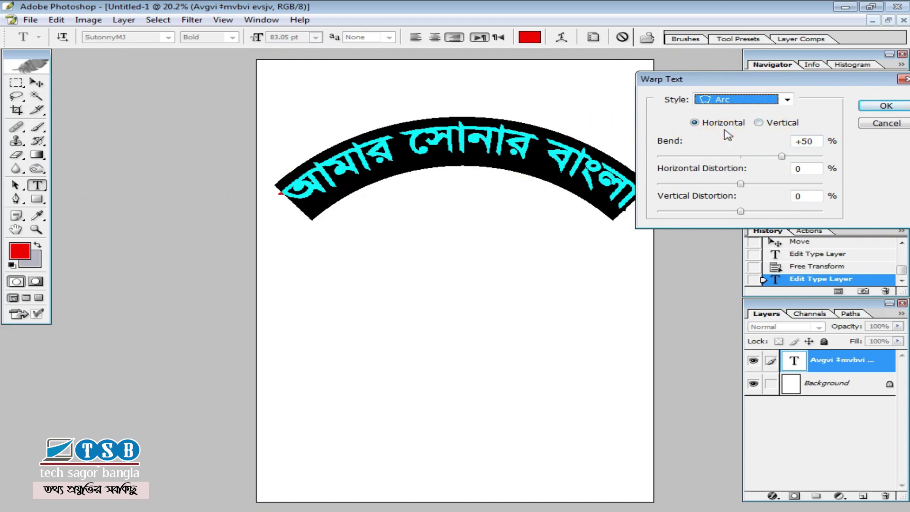
{"action": "left_click", "coordinate": [759, 123]}
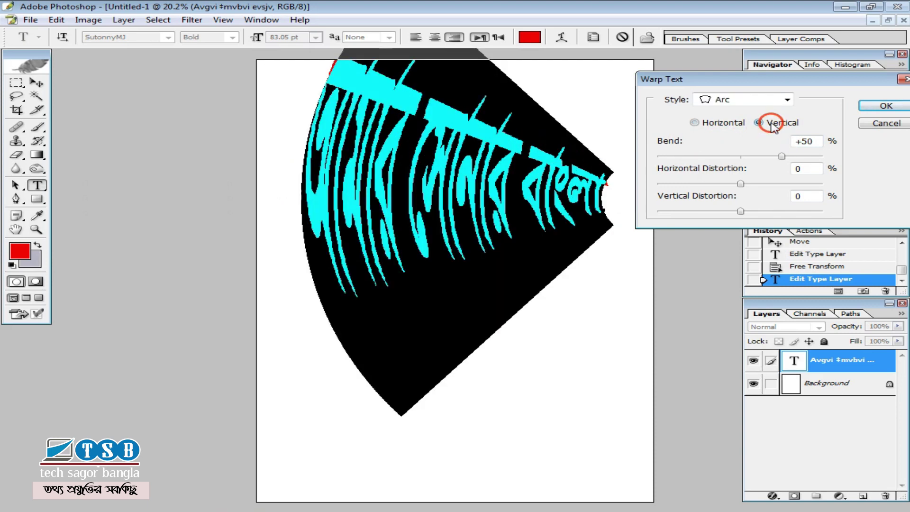
{"action": "left_click", "coordinate": [695, 123]}
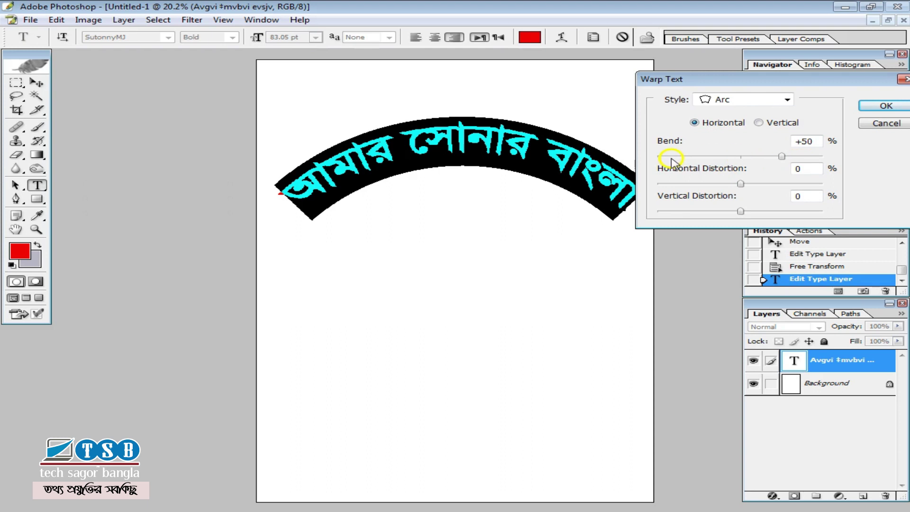
{"action": "mouse_move", "coordinate": [782, 158]}
{"action": "left_mouse_down"}
{"action": "mouse_move", "coordinate": [762, 158]}
{"action": "mouse_move", "coordinate": [745, 201]}
{"action": "mouse_move", "coordinate": [751, 180]}
{"action": "mouse_move", "coordinate": [732, 183]}
{"action": "left_mouse_up"}
- Warp the text with the horizontal Arc Lower style at +16% bend and -13% horizontal distortion, and apply it
{"action": "left_click", "coordinate": [732, 98]}
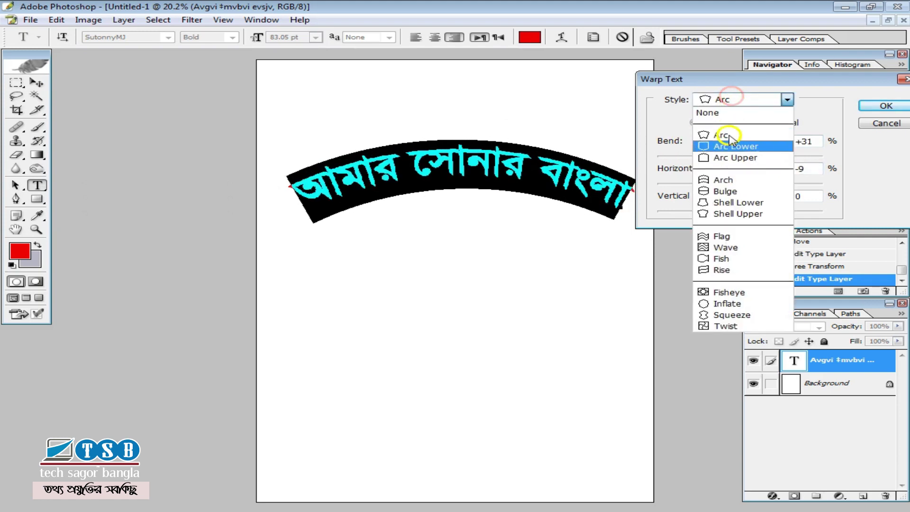
{"action": "left_click", "coordinate": [742, 144]}
{"action": "left_click_drag", "start_coordinate": [767, 157], "coordinate": [729, 184]}
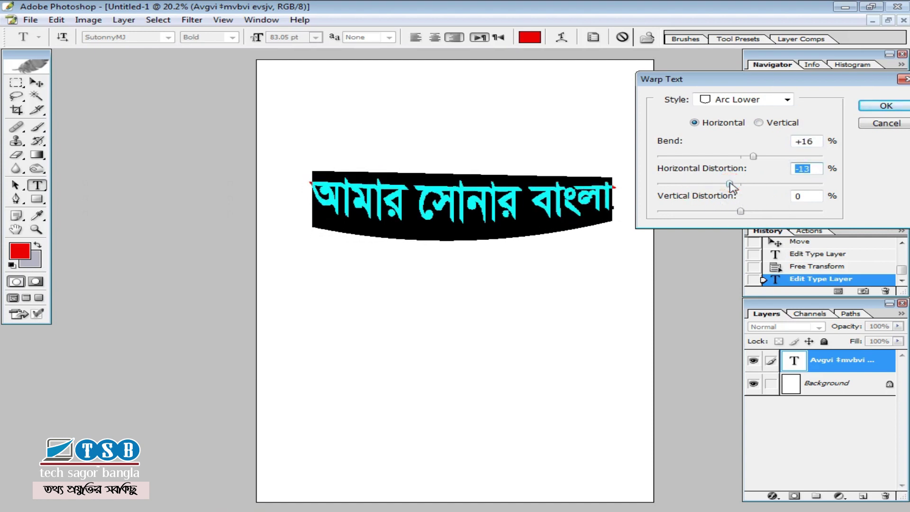
{"action": "left_click", "coordinate": [886, 107]}
{"action": "left_click", "coordinate": [37, 82]}
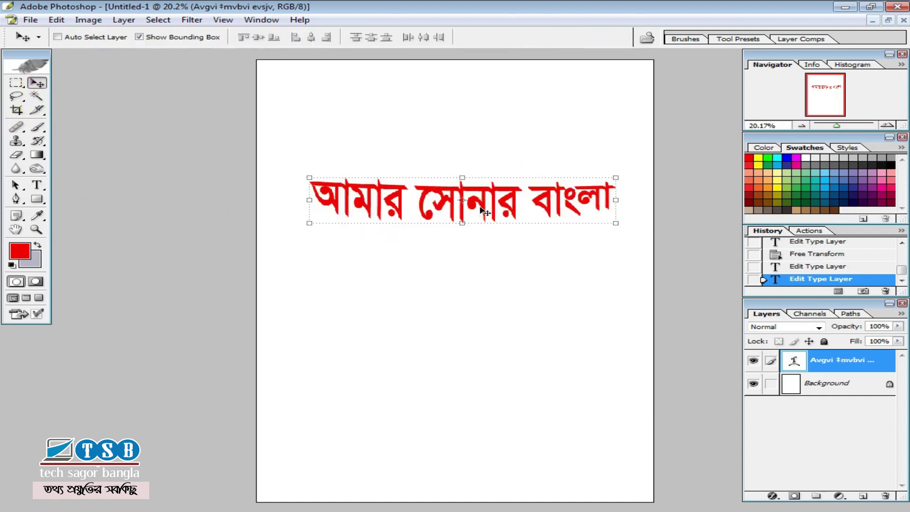
- Select the warped text line, show the Character palette well below the text, and view its font list
{"action": "double_click", "coordinate": [493, 223]}
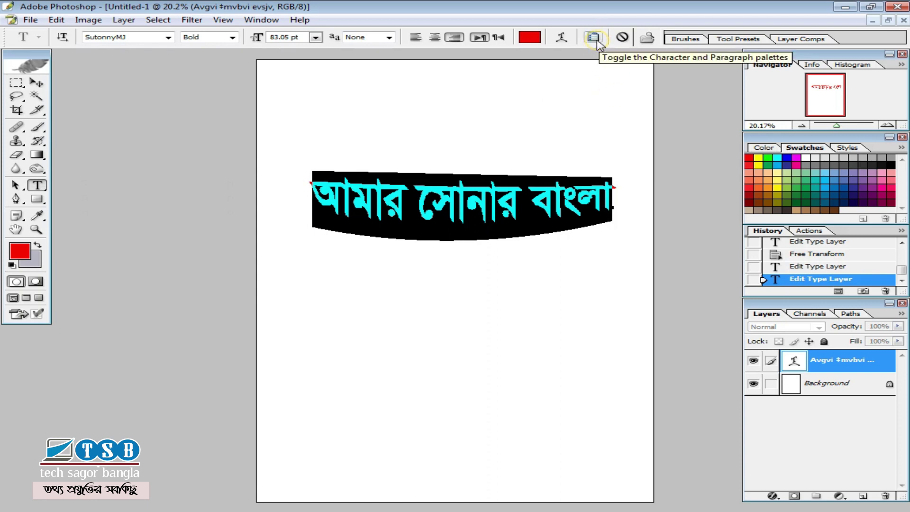
{"action": "left_click", "coordinate": [594, 38]}
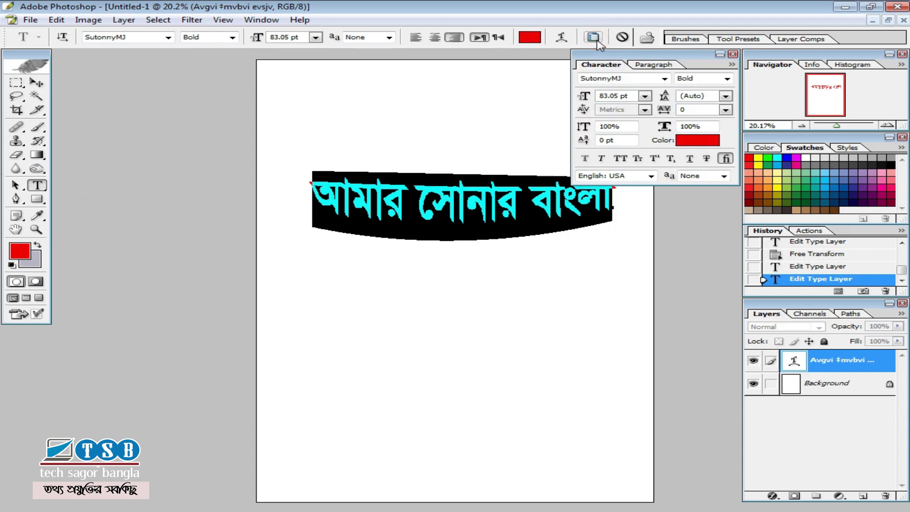
{"action": "left_click_drag", "start_coordinate": [614, 61], "coordinate": [615, 377]}
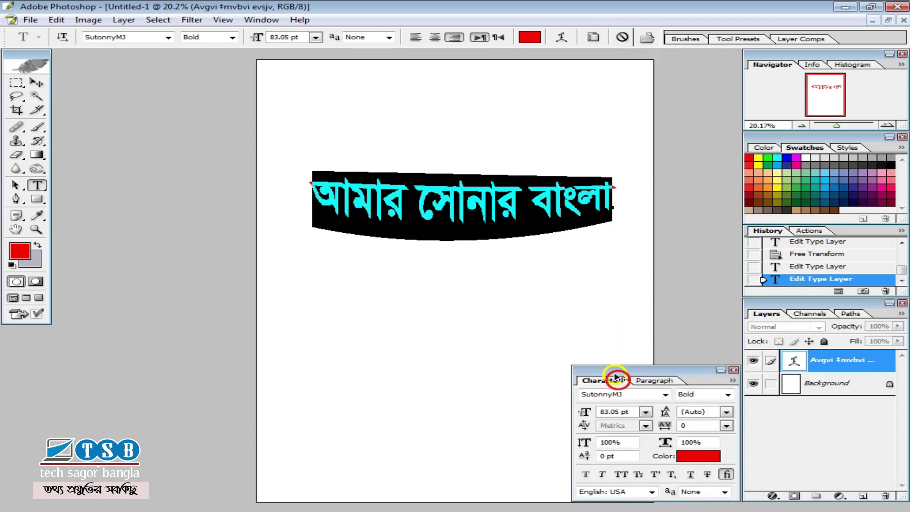
{"action": "triple_click", "coordinate": [495, 203]}
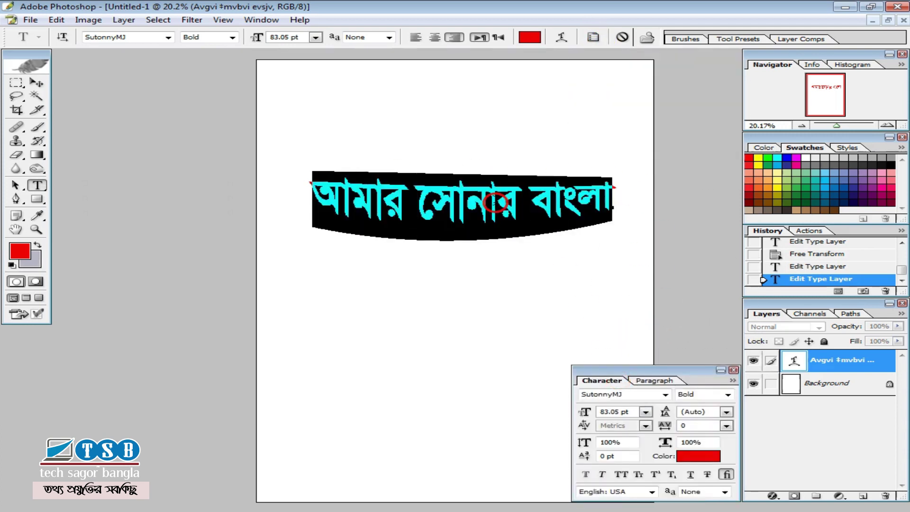
{"action": "left_click", "coordinate": [665, 395]}
{"action": "left_click", "coordinate": [665, 395]}
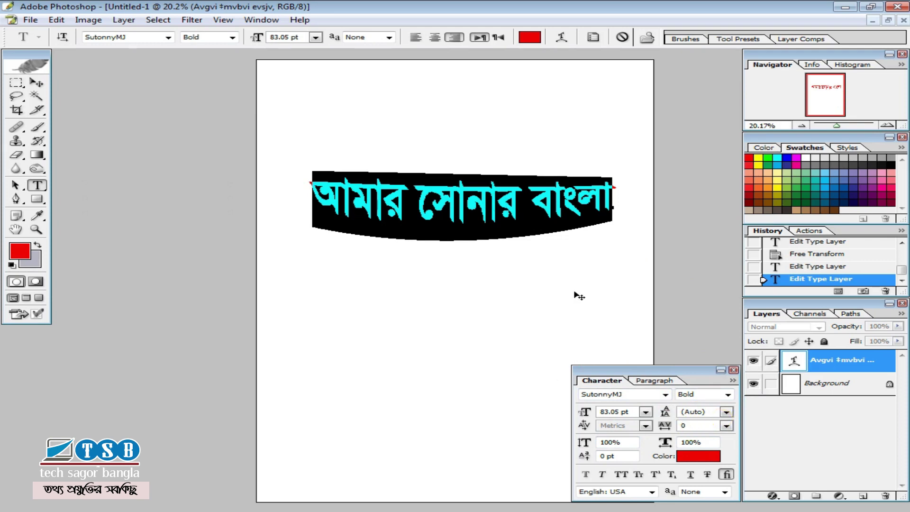
- Reselect the text line and apply the glowing red-orange preset layer style with drop shadow, bevel, gradient overlay and stroke
{"action": "triple_click", "coordinate": [532, 195]}
{"action": "left_click", "coordinate": [533, 192]}
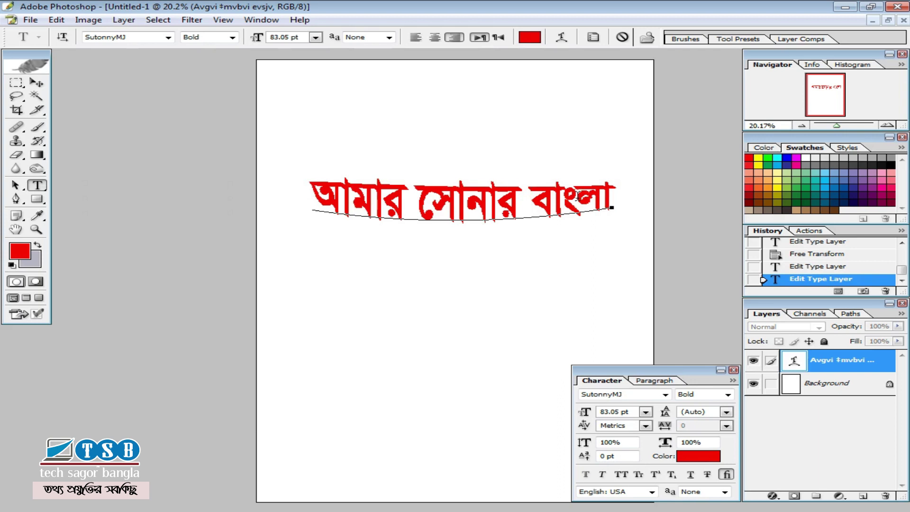
{"action": "triple_click", "coordinate": [578, 196]}
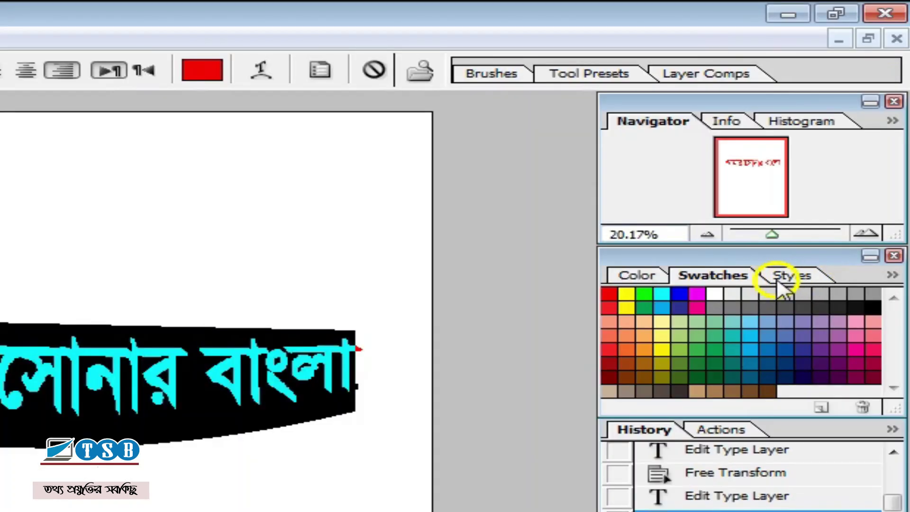
{"action": "left_click", "coordinate": [807, 275]}
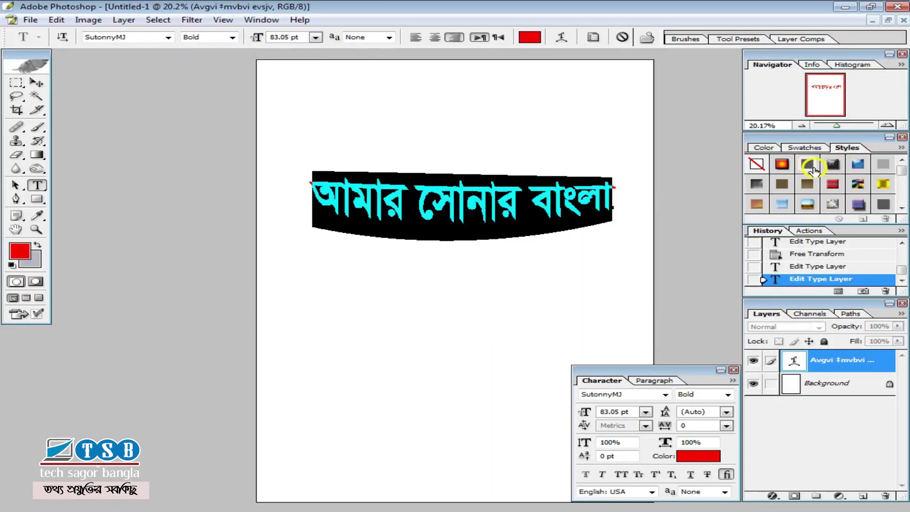
{"action": "left_click", "coordinate": [561, 216]}
{"action": "left_click", "coordinate": [782, 165]}
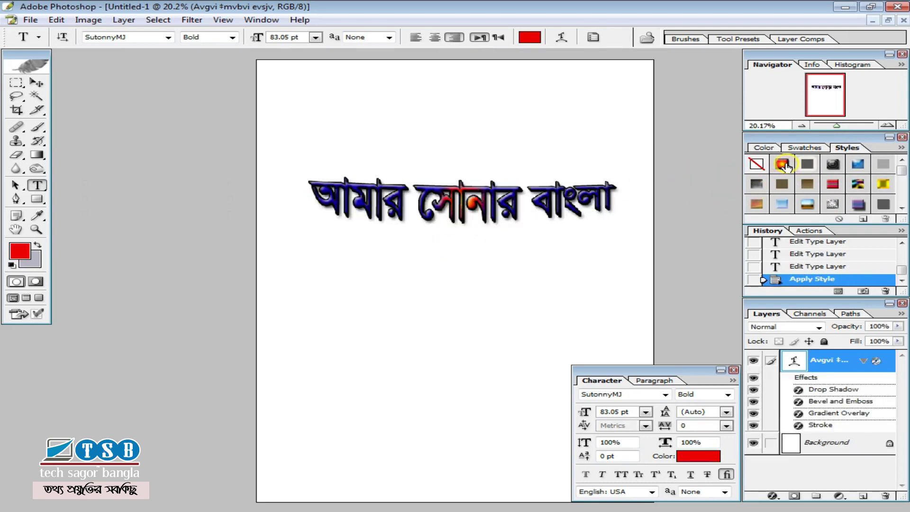
- Try several other preset layer styles on the text, ending with the multicoloured one using Bevel and Emboss and Pattern Overlay
{"action": "left_click", "coordinate": [861, 164]}
{"action": "left_click", "coordinate": [783, 204]}
{"action": "left_click", "coordinate": [808, 204]}
{"action": "left_click", "coordinate": [811, 184]}
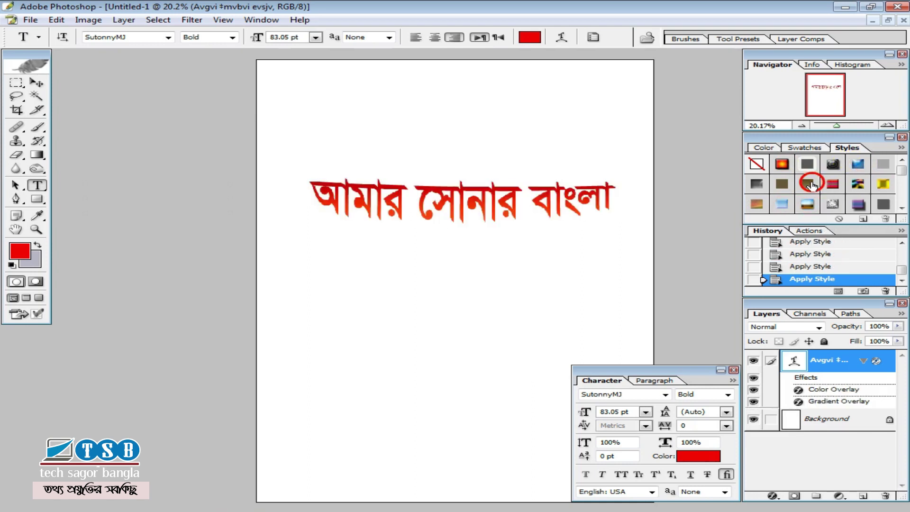
{"action": "left_click", "coordinate": [758, 207]}
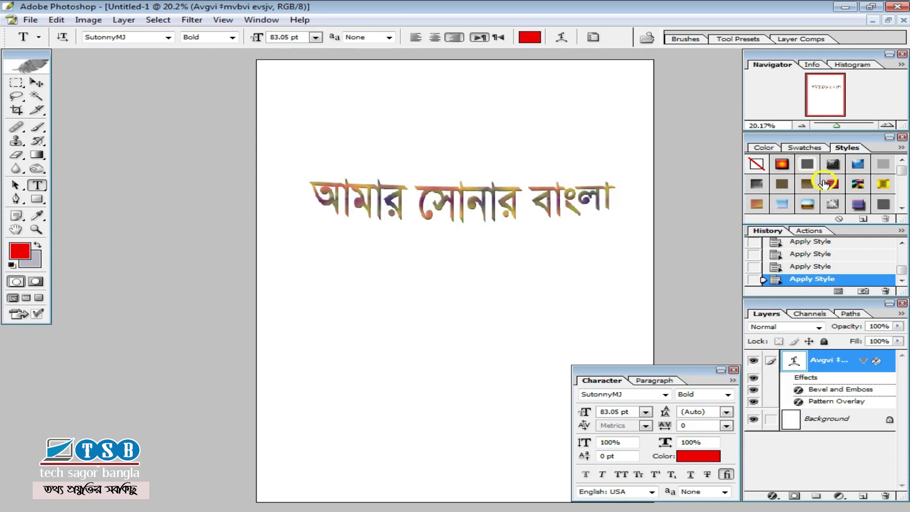
{"action": "mouse_move", "coordinate": [902, 173]}
{"action": "left_mouse_down"}
{"action": "mouse_move", "coordinate": [903, 183]}
{"action": "mouse_move", "coordinate": [903, 175]}
{"action": "left_mouse_up"}
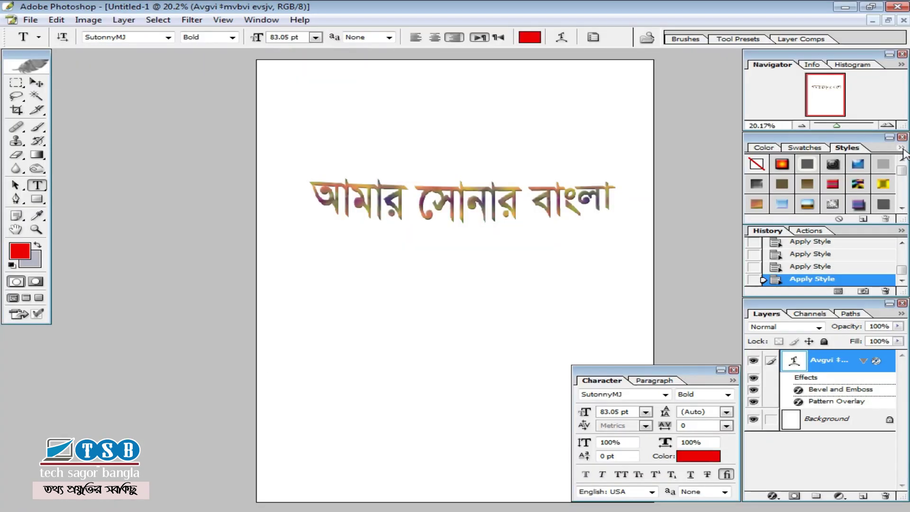
- Load the Web Rollover Styles library into the available layer styles
{"action": "left_click", "coordinate": [902, 149]}
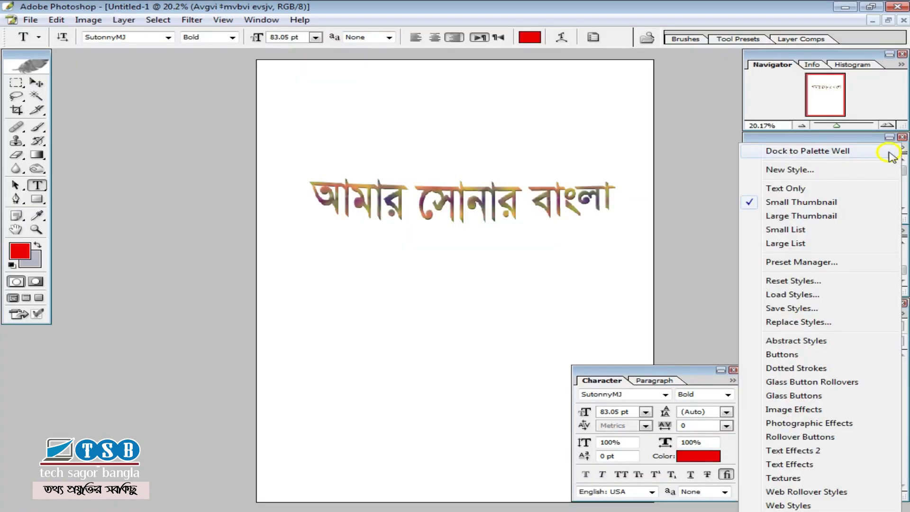
{"action": "left_click", "coordinate": [817, 296]}
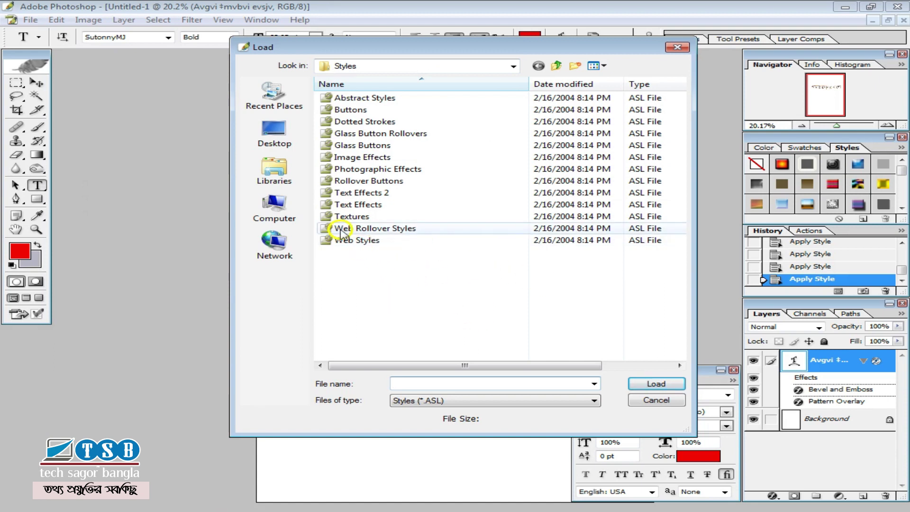
{"action": "left_click", "coordinate": [408, 229]}
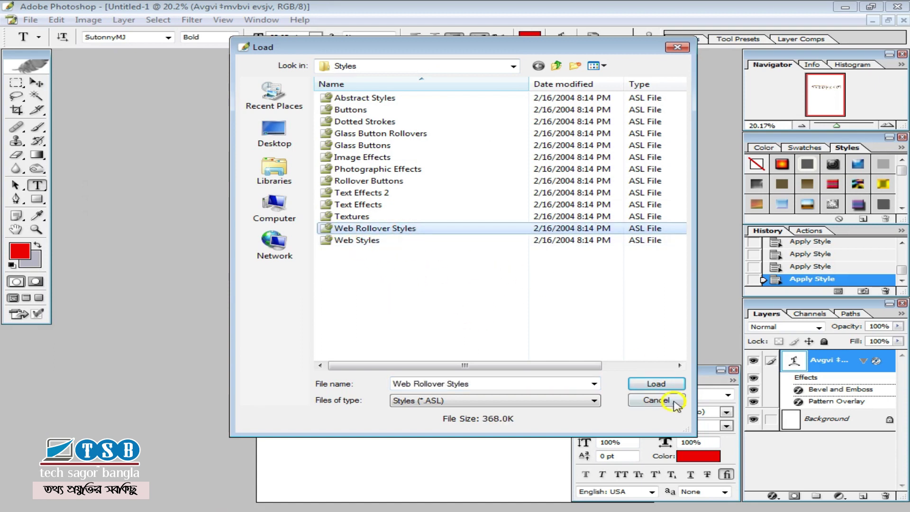
{"action": "left_click", "coordinate": [401, 230]}
{"action": "left_click", "coordinate": [638, 386]}
{"action": "left_click", "coordinate": [653, 384]}
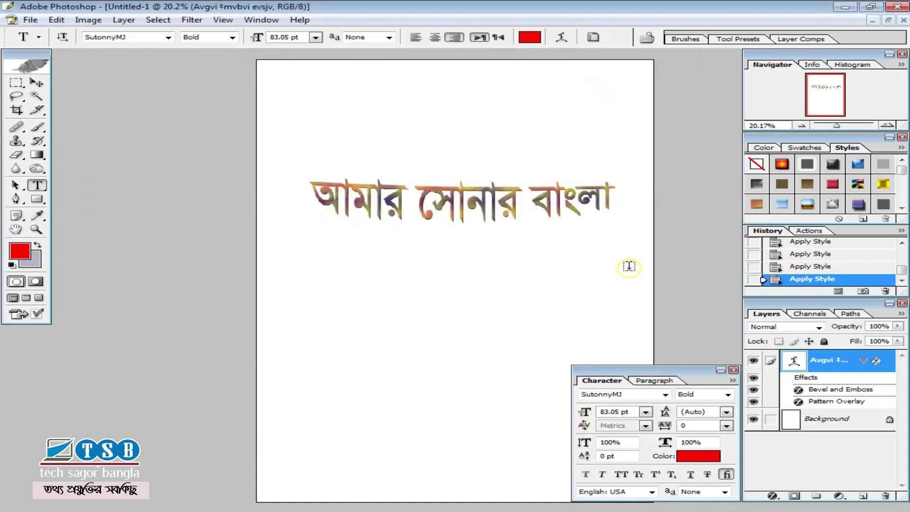
- Try the green, yellow and red bordered web styles on the text, ending with the blue bordered one
{"action": "left_click_drag", "start_coordinate": [902, 170], "coordinate": [900, 197]}
{"action": "left_click", "coordinate": [782, 185]}
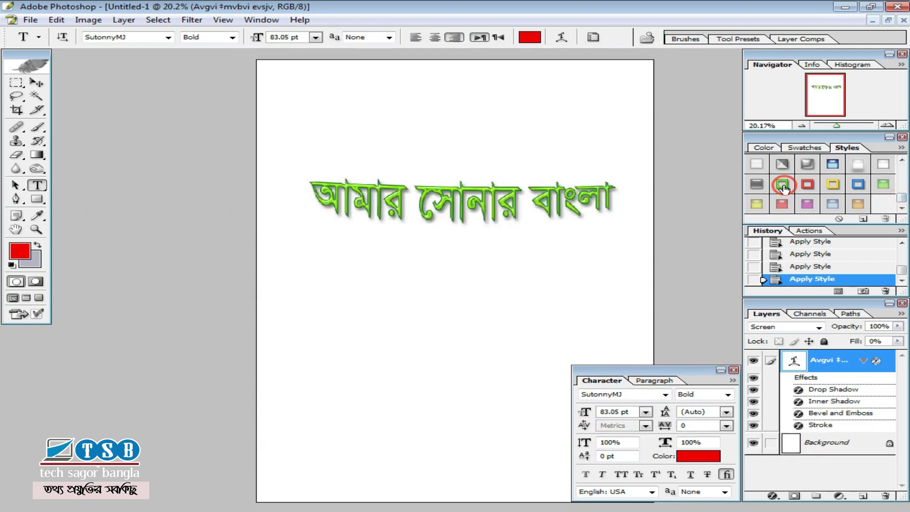
{"action": "left_click", "coordinate": [833, 185]}
{"action": "left_click", "coordinate": [808, 186]}
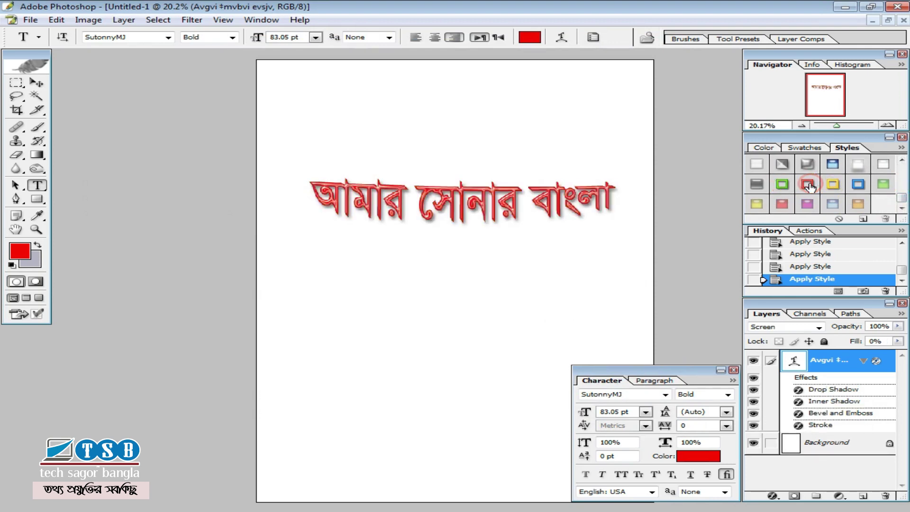
{"action": "left_click", "coordinate": [858, 183]}
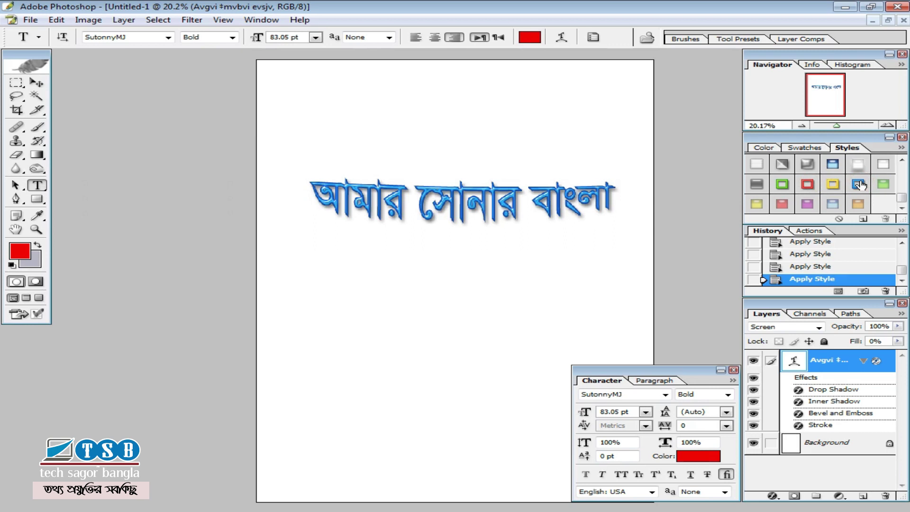
- Load the Text Effects style library
{"action": "left_click", "coordinate": [901, 147]}
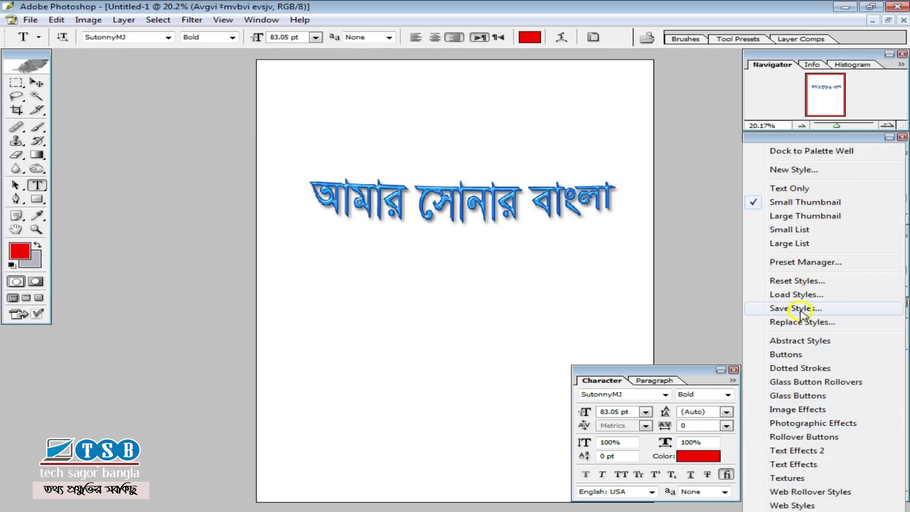
{"action": "left_click", "coordinate": [782, 295]}
{"action": "double_click", "coordinate": [372, 209]}
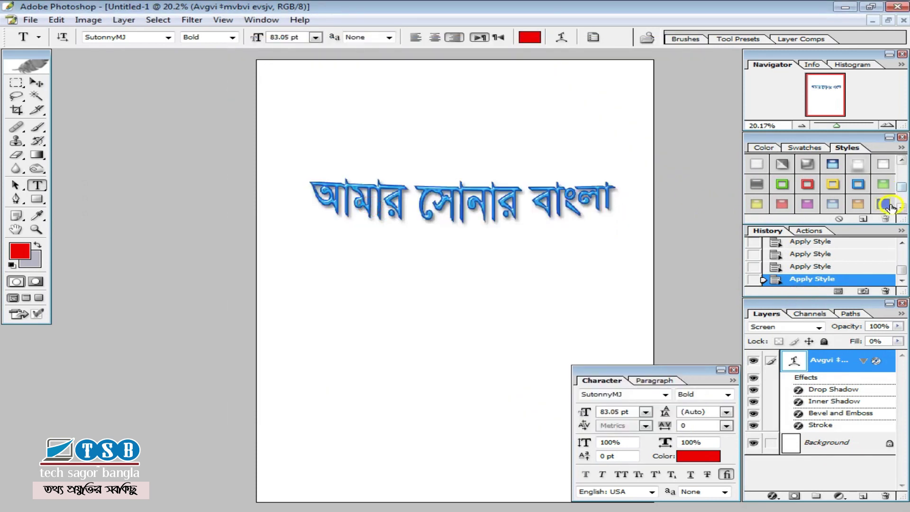
- Try a range of the newly loaded styles on the text, ending with the blue-to-purple one using Satin and Gradient Overlay
{"action": "left_click", "coordinate": [890, 207]}
{"action": "scroll", "coordinate": [901, 196], "scroll_direction": "down", "scroll_amount": 3}
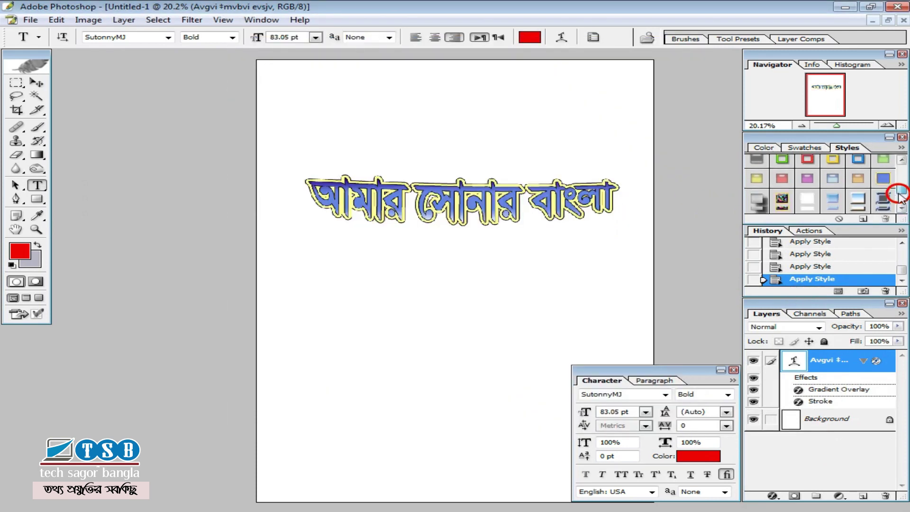
{"action": "left_click", "coordinate": [835, 197]}
{"action": "left_click", "coordinate": [785, 179]}
{"action": "left_click", "coordinate": [785, 198]}
{"action": "scroll", "coordinate": [789, 200], "scroll_direction": "down", "scroll_amount": 2}
{"action": "left_click", "coordinate": [805, 198]}
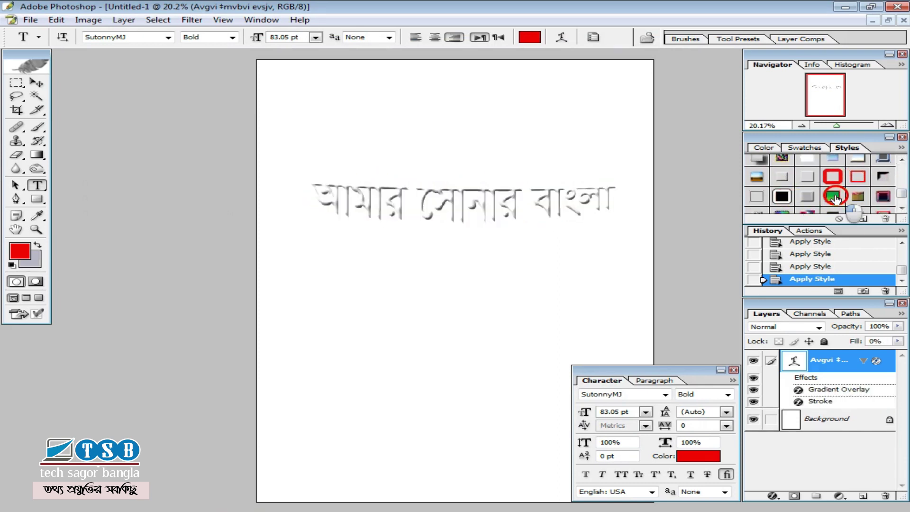
{"action": "left_click", "coordinate": [832, 197]}
{"action": "scroll", "coordinate": [832, 199], "scroll_direction": "down", "scroll_amount": 1}
{"action": "left_click", "coordinate": [813, 201]}
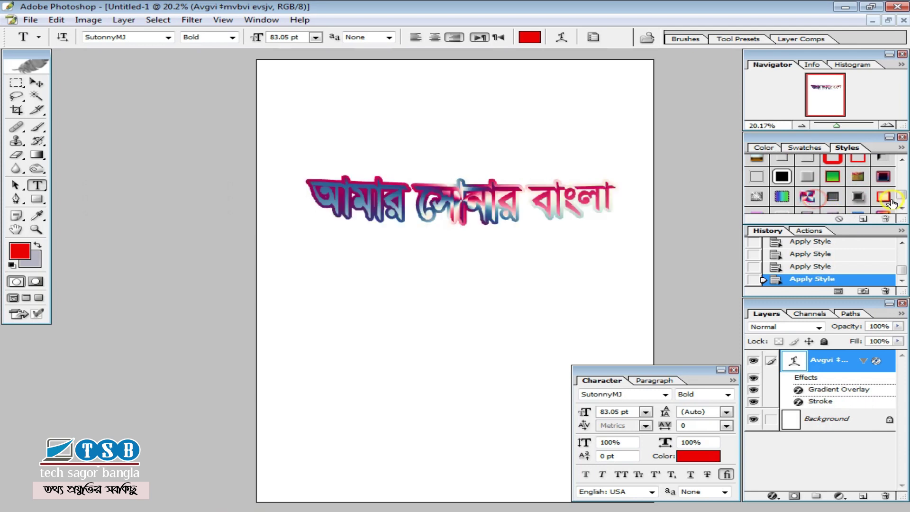
{"action": "left_click", "coordinate": [882, 196]}
{"action": "scroll", "coordinate": [883, 197], "scroll_direction": "down", "scroll_amount": 1}
{"action": "left_click", "coordinate": [856, 186]}
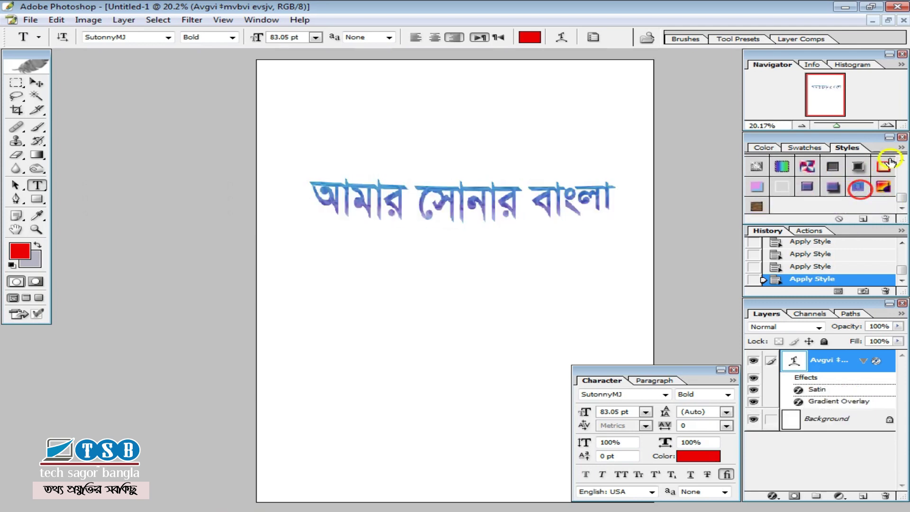
- Load the Dotted Strokes style library and try one of the preset styles on the text
{"action": "left_click", "coordinate": [901, 147]}
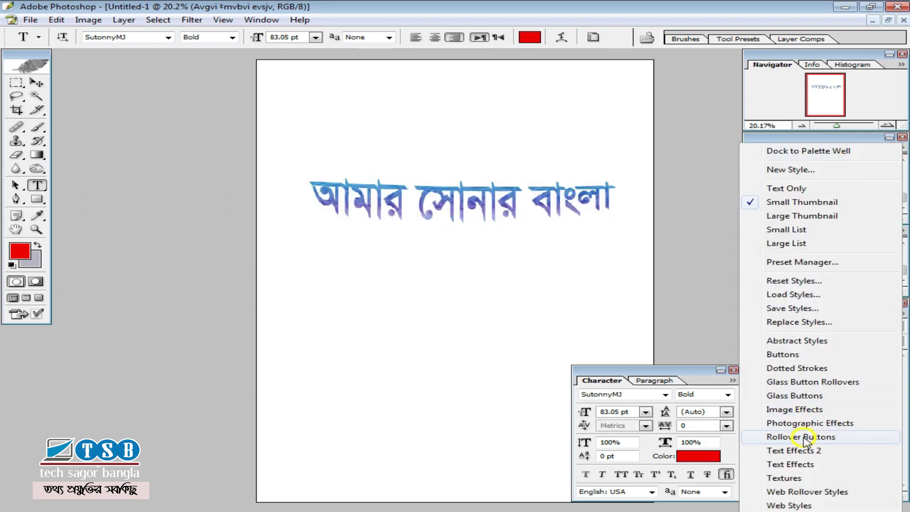
{"action": "left_click", "coordinate": [792, 294]}
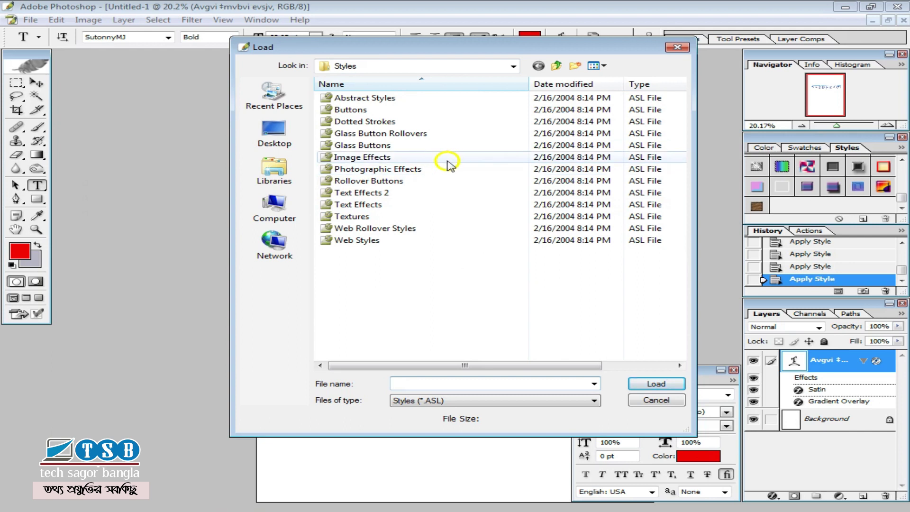
{"action": "double_click", "coordinate": [374, 122]}
{"action": "left_click", "coordinate": [810, 184]}
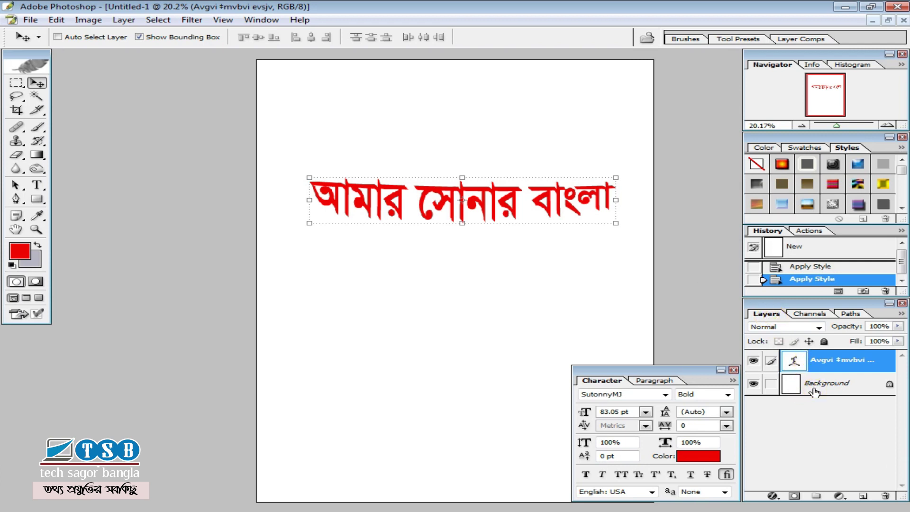
- Show the Background and text layers in turn, open the text layer's Blending Options, and move the dialog clear of the text
{"action": "left_click", "coordinate": [830, 384]}
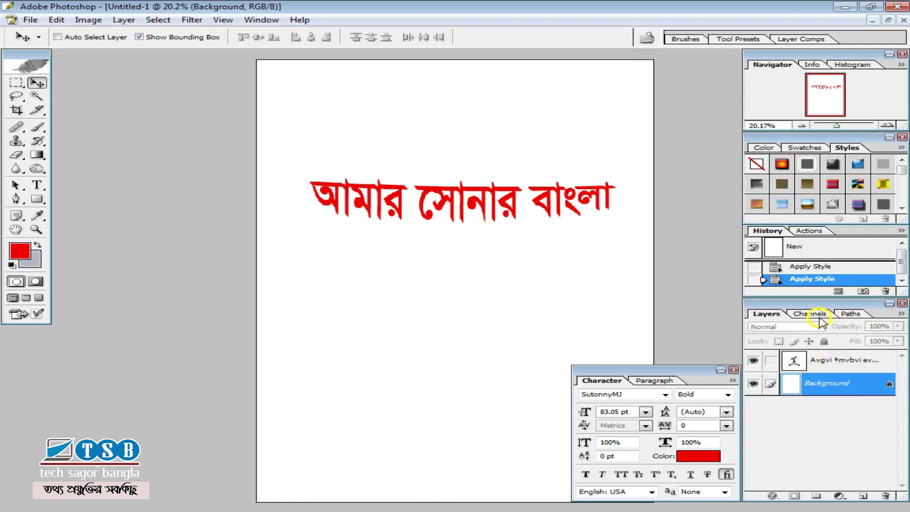
{"action": "left_click", "coordinate": [798, 364]}
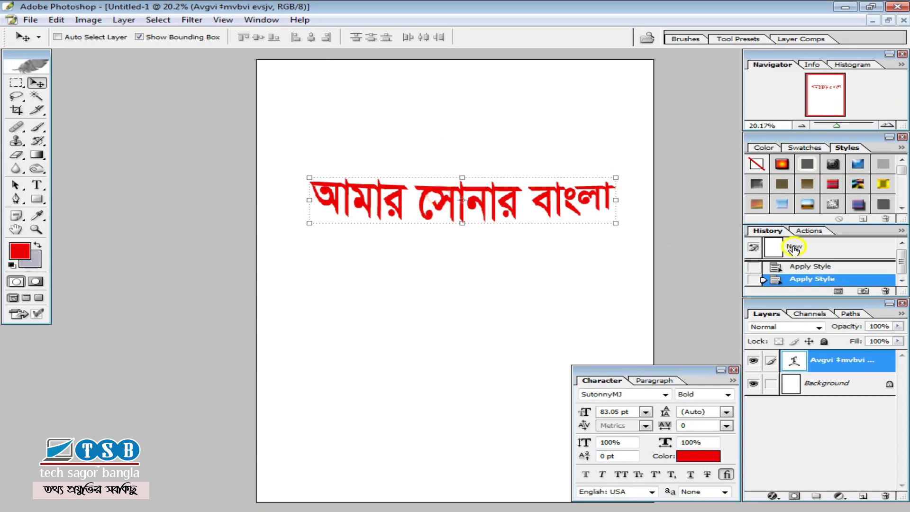
{"action": "left_click", "coordinate": [797, 362]}
{"action": "right_click", "coordinate": [797, 362]}
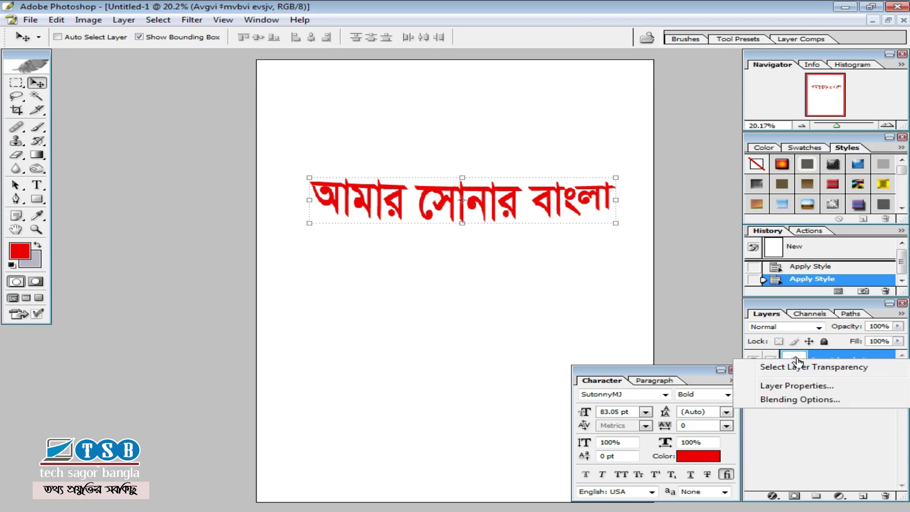
{"action": "left_click", "coordinate": [814, 401]}
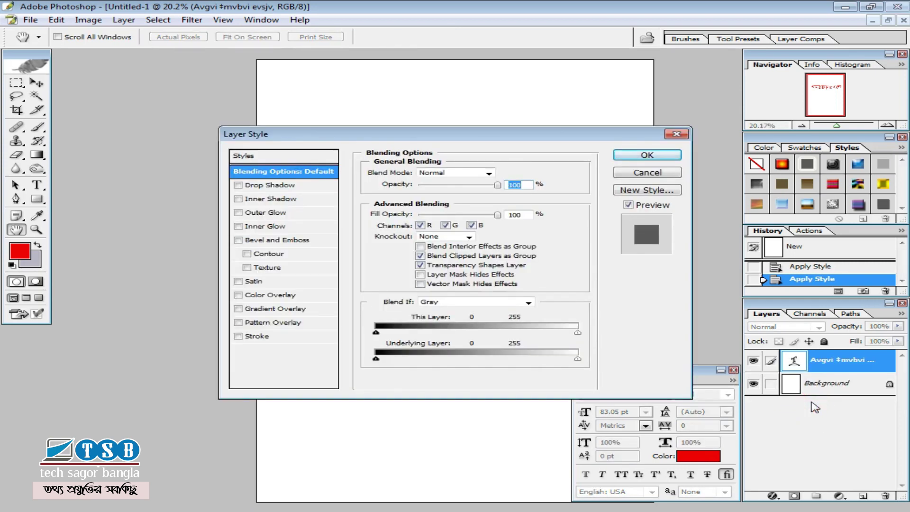
{"action": "left_click_drag", "start_coordinate": [432, 138], "coordinate": [660, 270]}
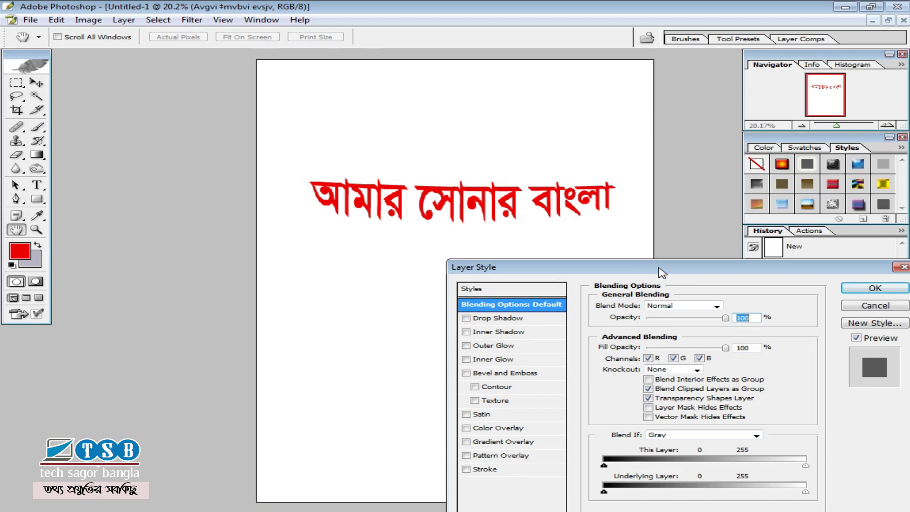
- Add a Stroke effect to the text layer and set its colour to blue (001EFF)
{"action": "left_click", "coordinate": [485, 470]}
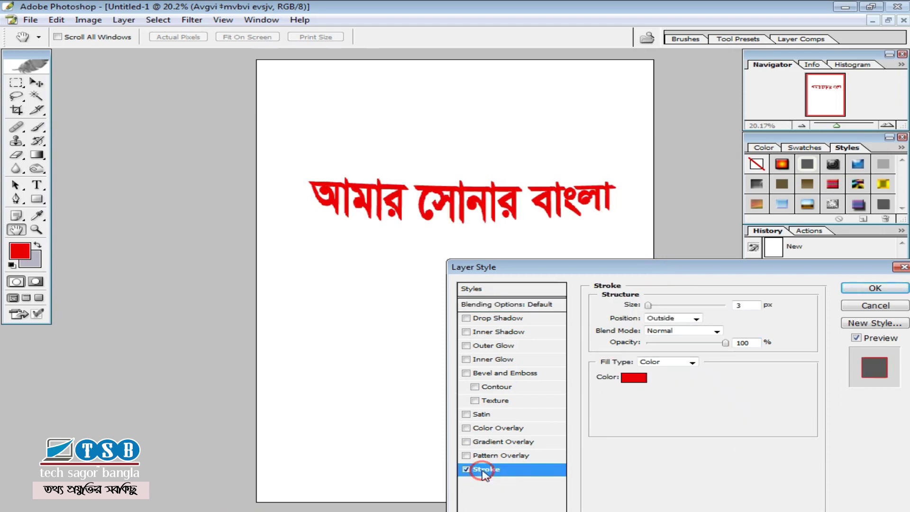
{"action": "left_click", "coordinate": [633, 377]}
{"action": "left_click", "coordinate": [262, 194]}
{"action": "left_click", "coordinate": [417, 277]}
{"action": "left_click", "coordinate": [485, 232]}
{"action": "left_click", "coordinate": [485, 268]}
{"action": "mouse_move", "coordinate": [459, 204]}
{"action": "left_mouse_down"}
{"action": "mouse_move", "coordinate": [479, 192]}
{"action": "mouse_move", "coordinate": [476, 185]}
{"action": "left_mouse_up"}
{"action": "left_click", "coordinate": [488, 245]}
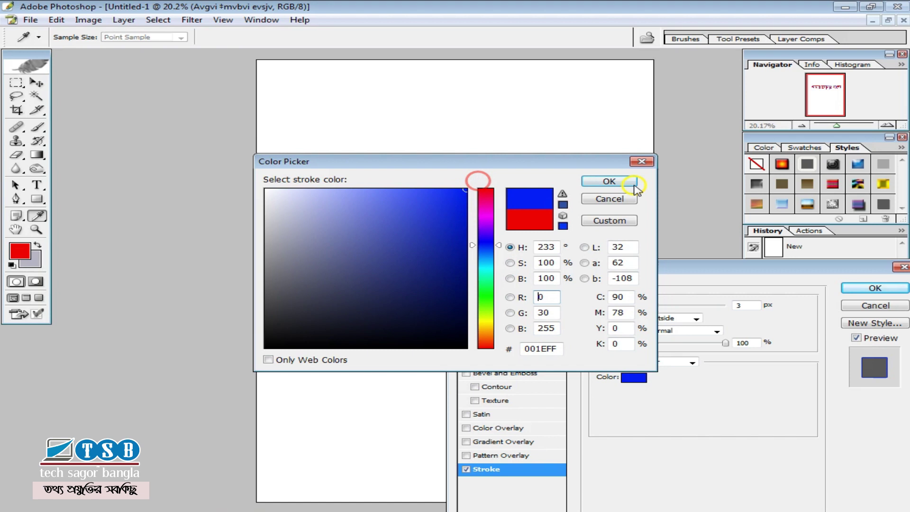
{"action": "left_click", "coordinate": [610, 181]}
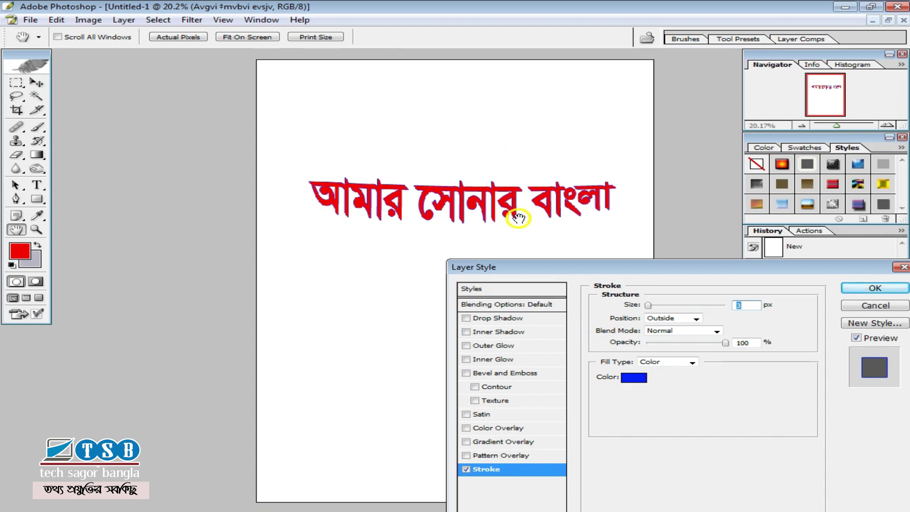
- Set the text's stroke size to 10 px and change its colour to bright yellow
{"action": "type", "text": "13"}
{"action": "left_click_drag", "start_coordinate": [758, 306], "coordinate": [708, 312]}
{"action": "type", "text": "10"}
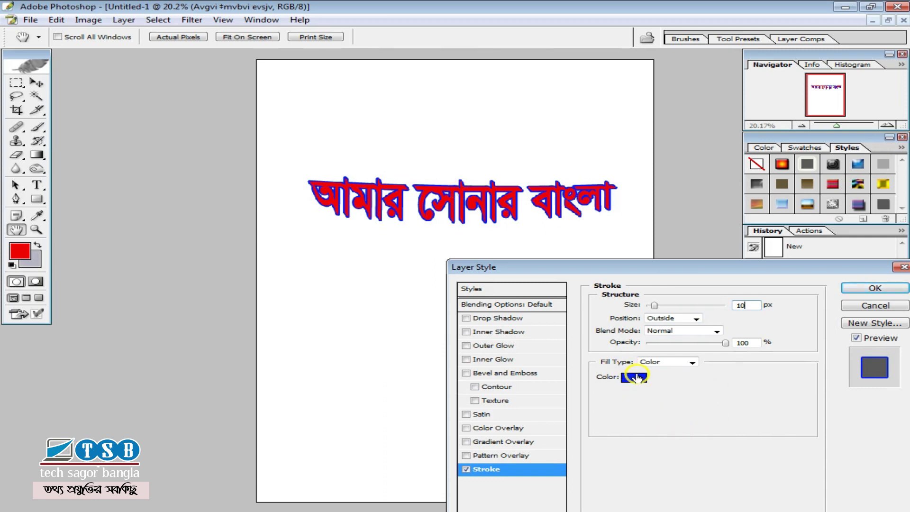
{"action": "left_click", "coordinate": [635, 378]}
{"action": "left_click_drag", "start_coordinate": [297, 158], "coordinate": [260, 246]}
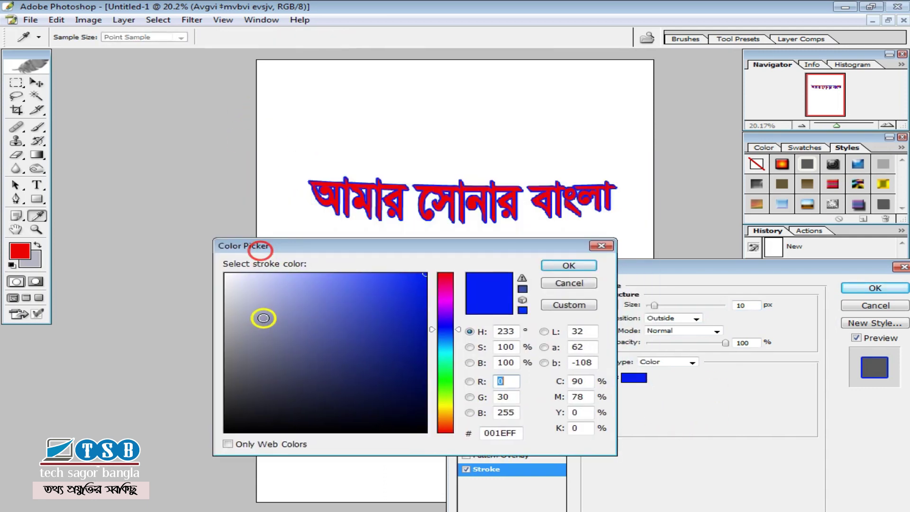
{"action": "left_click_drag", "start_coordinate": [444, 329], "coordinate": [442, 400]}
{"action": "left_click_drag", "start_coordinate": [425, 306], "coordinate": [425, 280]}
{"action": "left_click", "coordinate": [566, 264]}
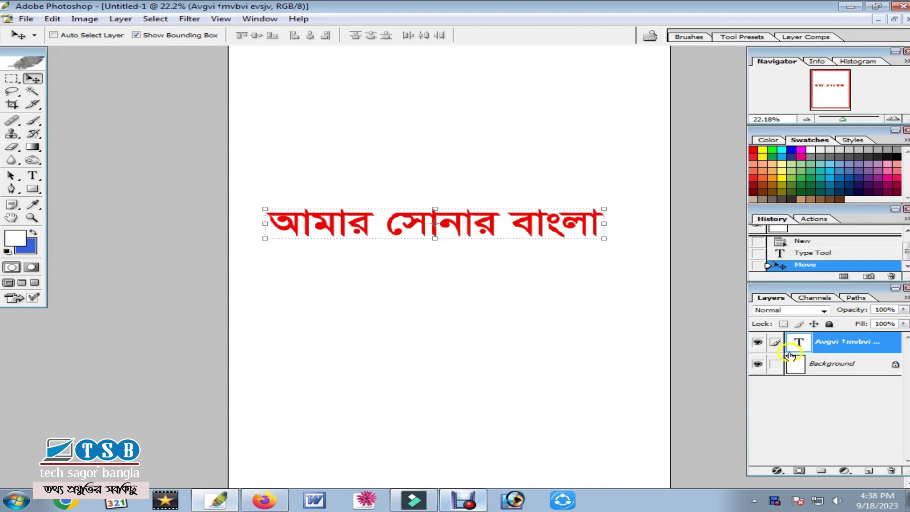
- In the document with the unwarped red text, open the text layer's Blending Options and lower its opacity to 13%
{"action": "right_click", "coordinate": [788, 335]}
{"action": "left_click", "coordinate": [794, 379]}
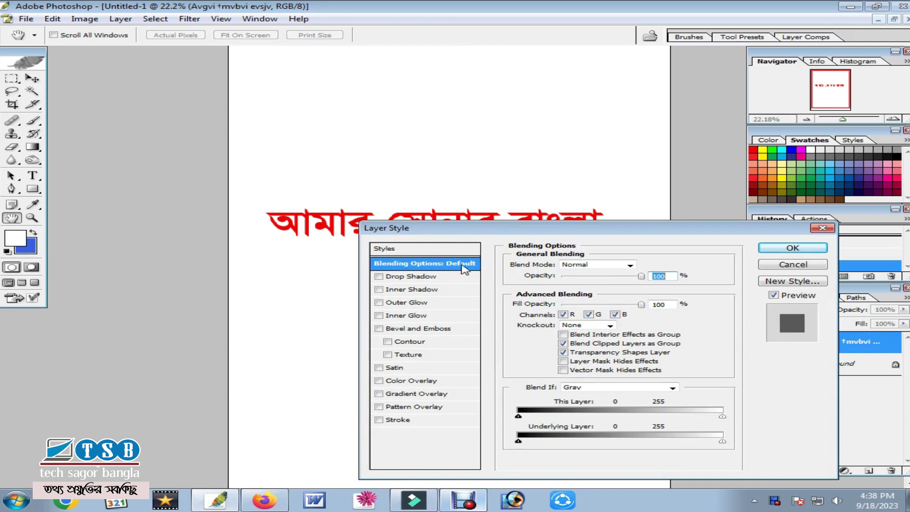
{"action": "left_click_drag", "start_coordinate": [585, 229], "coordinate": [583, 253]}
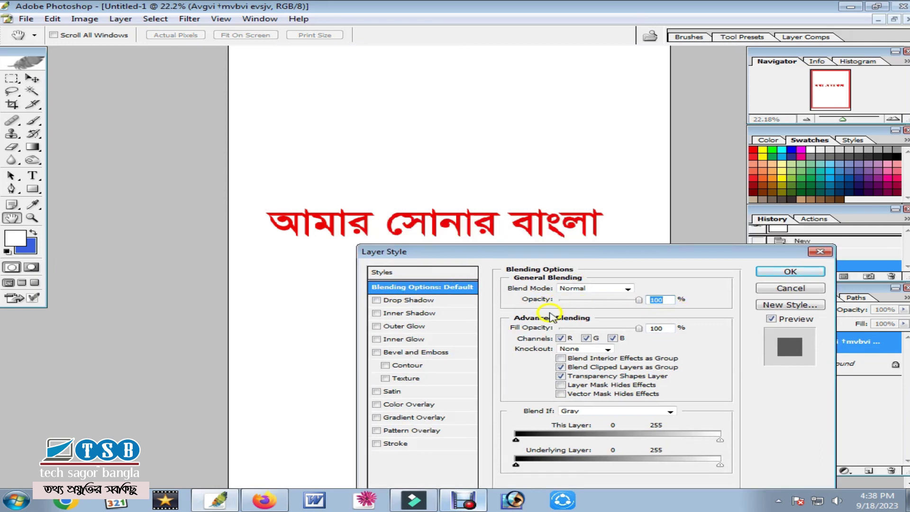
{"action": "left_click", "coordinate": [654, 300]}
{"action": "left_click_drag", "start_coordinate": [639, 301], "coordinate": [571, 306]}
{"action": "left_click_drag", "start_coordinate": [482, 251], "coordinate": [472, 327]}
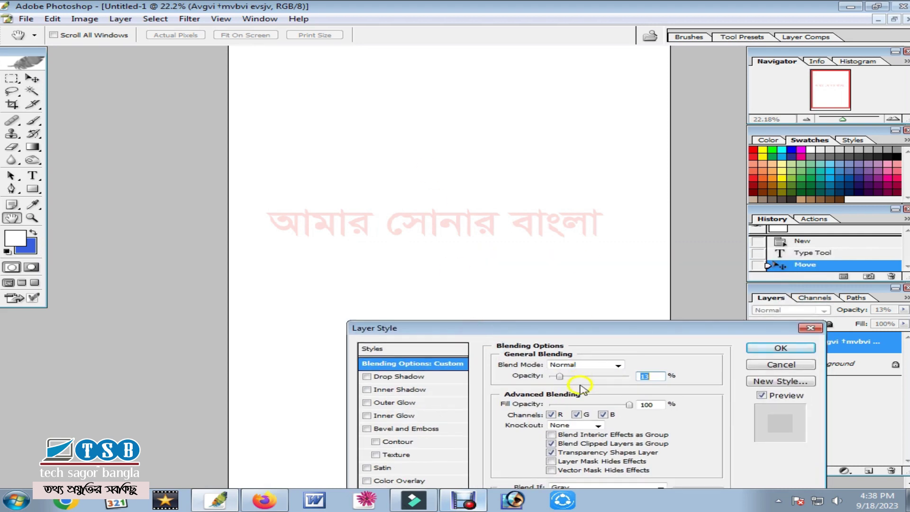
{"action": "left_click", "coordinate": [782, 349]}
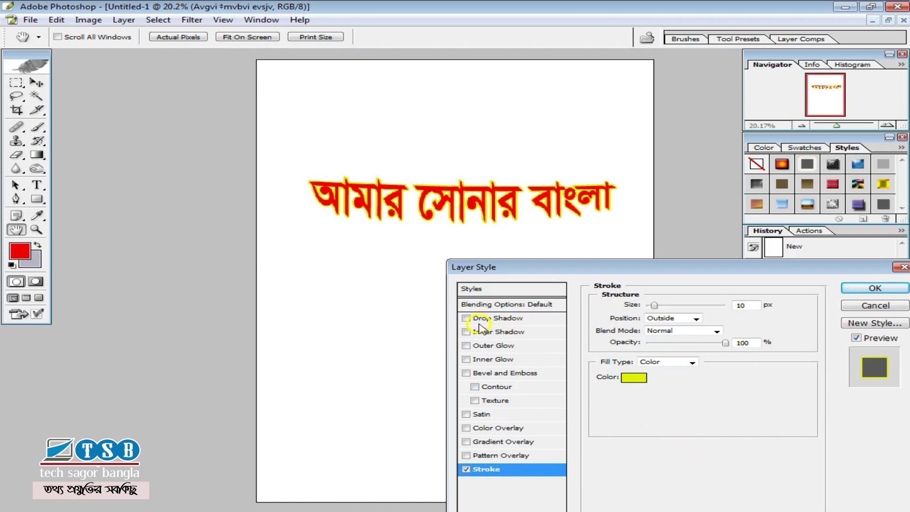
- Try a drop shadow on the warped text with 27 px distance, 24% spread and a larger size, and switch it off again
{"action": "left_click", "coordinate": [502, 320]}
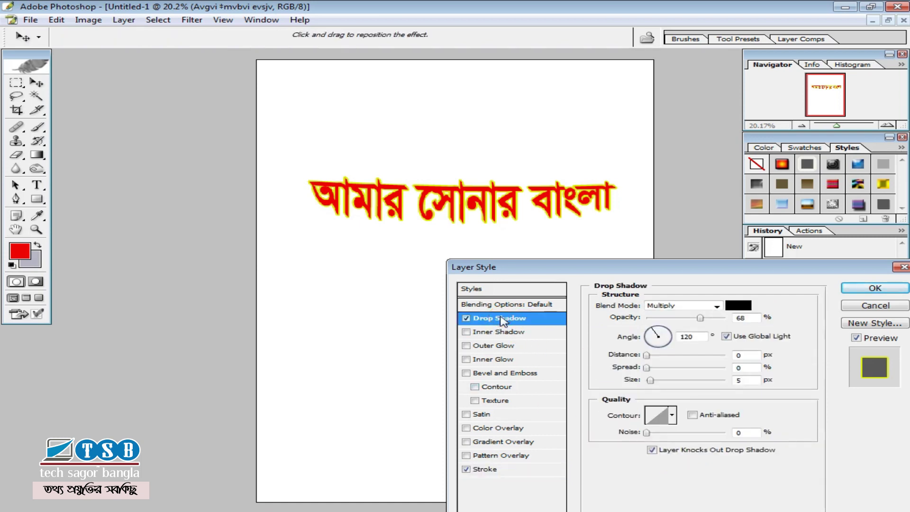
{"action": "left_click", "coordinate": [647, 358]}
{"action": "left_click_drag", "start_coordinate": [647, 358], "coordinate": [666, 371]}
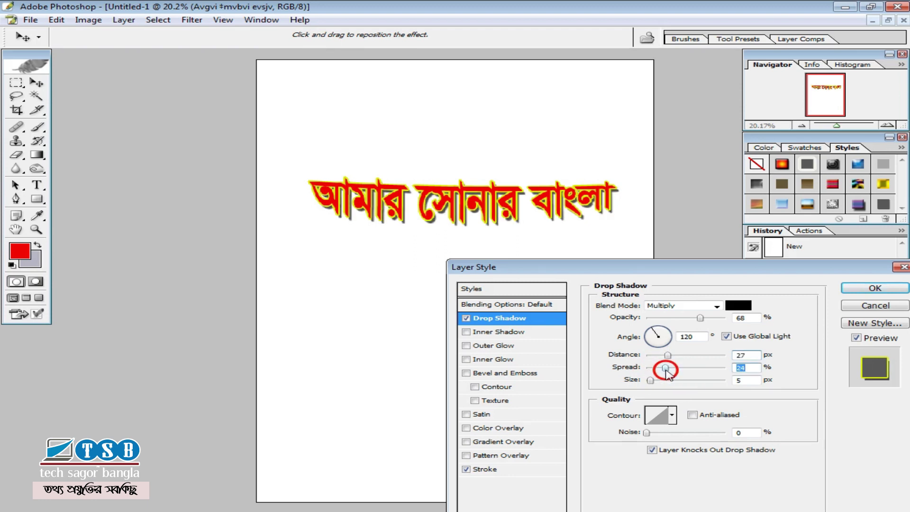
{"action": "mouse_move", "coordinate": [651, 380]}
{"action": "left_mouse_down"}
{"action": "mouse_move", "coordinate": [680, 382]}
{"action": "mouse_move", "coordinate": [648, 391]}
{"action": "mouse_move", "coordinate": [657, 390]}
{"action": "left_mouse_up"}
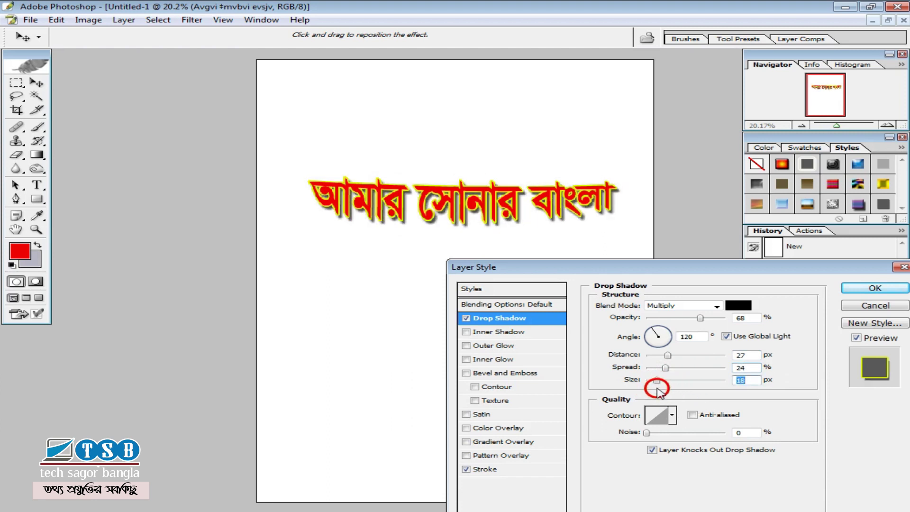
{"action": "left_click", "coordinate": [467, 318]}
- Try an Inner Shadow effect on the warped text, adjusting its distance, and switch it off again
{"action": "left_click", "coordinate": [493, 332]}
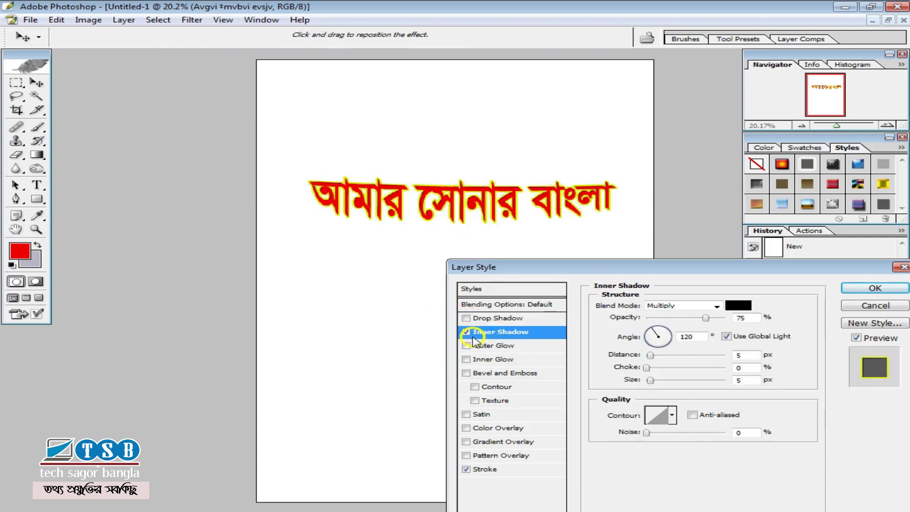
{"action": "mouse_move", "coordinate": [650, 355]}
{"action": "left_mouse_down"}
{"action": "mouse_move", "coordinate": [695, 356]}
{"action": "mouse_move", "coordinate": [664, 355]}
{"action": "mouse_move", "coordinate": [693, 368]}
{"action": "mouse_move", "coordinate": [654, 379]}
{"action": "mouse_move", "coordinate": [665, 379]}
{"action": "mouse_move", "coordinate": [651, 368]}
{"action": "mouse_move", "coordinate": [677, 353]}
{"action": "mouse_move", "coordinate": [636, 361]}
{"action": "left_mouse_up"}
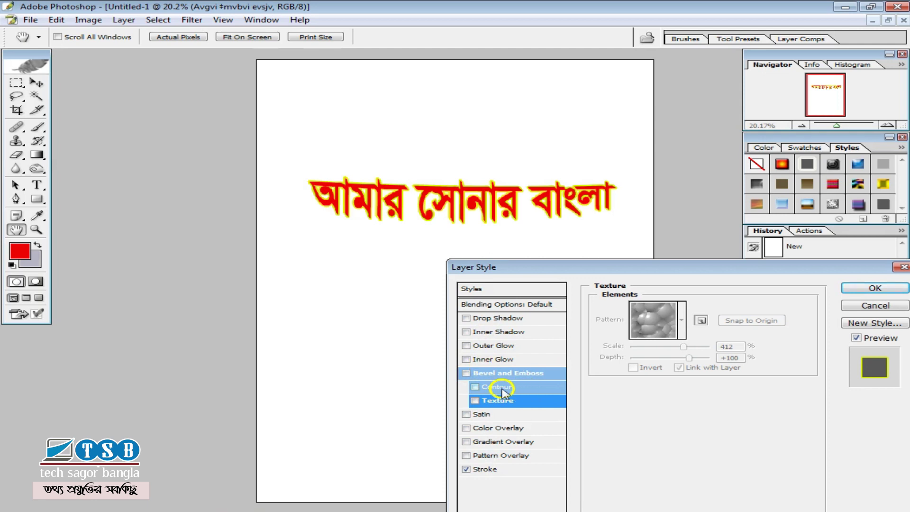
- Add a Bevel and Emboss texture to the warped text and set the texture scale to 55%
{"action": "left_click", "coordinate": [475, 401]}
{"action": "left_click_drag", "start_coordinate": [689, 348], "coordinate": [653, 354]}
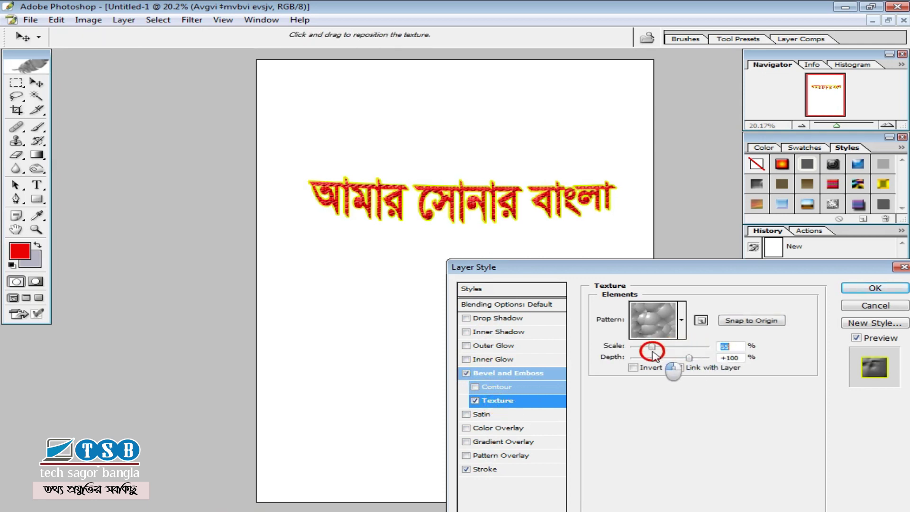
- Try Satin with 50 px distance, Color Overlay at 54% opacity and Gradient Overlay on the text, and switch all three off again
{"action": "left_click", "coordinate": [476, 415]}
{"action": "left_click_drag", "start_coordinate": [654, 355], "coordinate": [685, 356]}
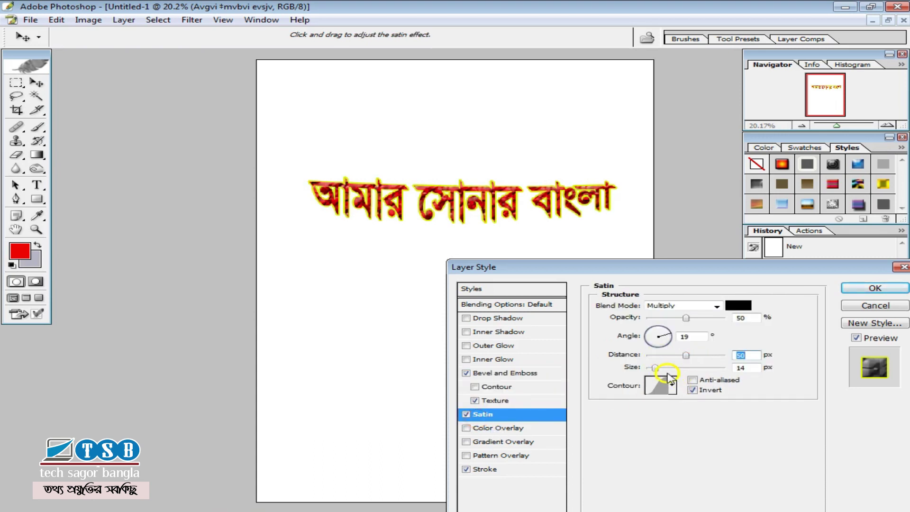
{"action": "left_click", "coordinate": [486, 428]}
{"action": "left_click_drag", "start_coordinate": [726, 316], "coordinate": [690, 317]}
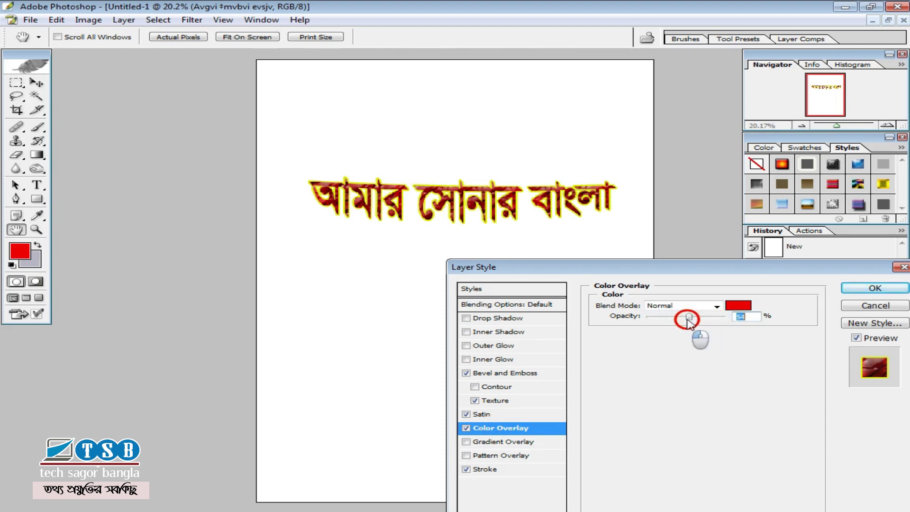
{"action": "left_click", "coordinate": [519, 443]}
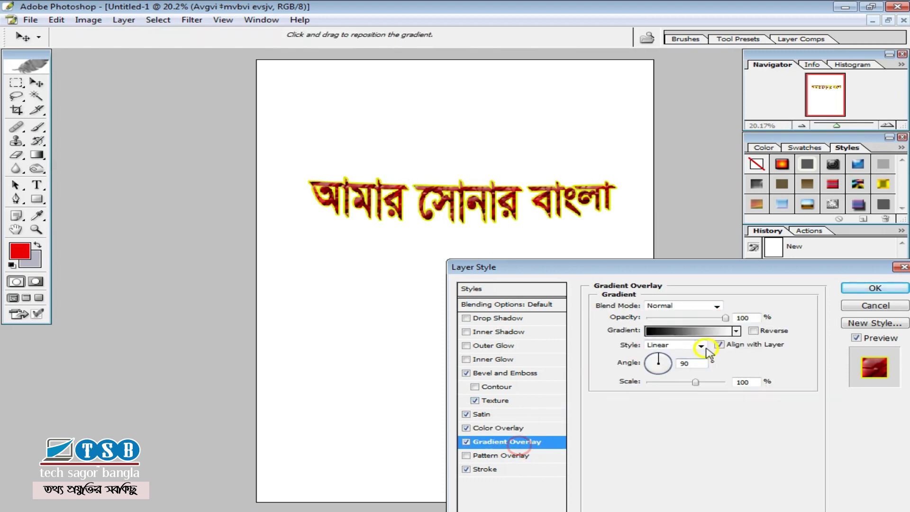
{"action": "left_click", "coordinate": [473, 444]}
{"action": "left_click", "coordinate": [467, 427]}
{"action": "left_click", "coordinate": [468, 414]}
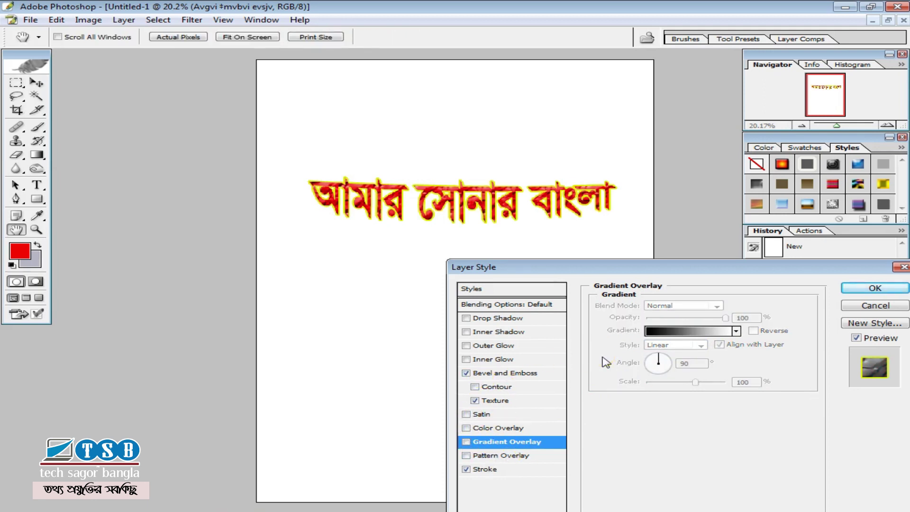
- Apply the layer style with the textured bevel and yellow stroke to the warped text
{"action": "left_click_drag", "start_coordinate": [714, 268], "coordinate": [659, 256]}
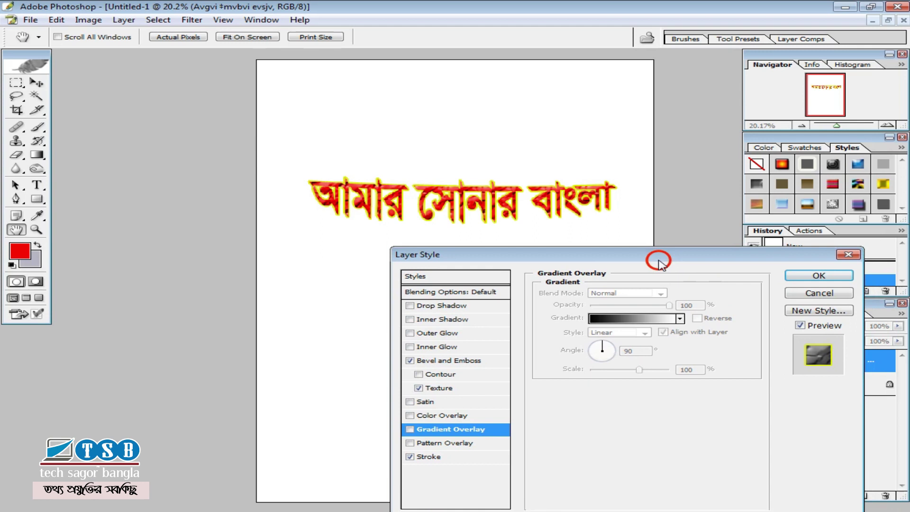
{"action": "left_click", "coordinate": [825, 280]}
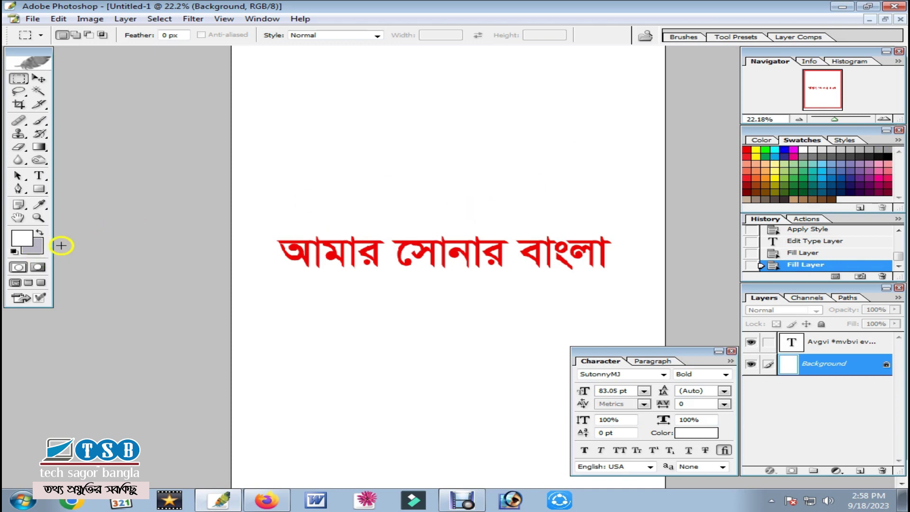
- In the document with the unwarped red text, set the background colour to a medium blue
{"action": "left_click", "coordinate": [34, 249]}
{"action": "mouse_move", "coordinate": [440, 307]}
{"action": "left_mouse_down"}
{"action": "mouse_move", "coordinate": [445, 398]}
{"action": "mouse_move", "coordinate": [451, 316]}
{"action": "left_mouse_up"}
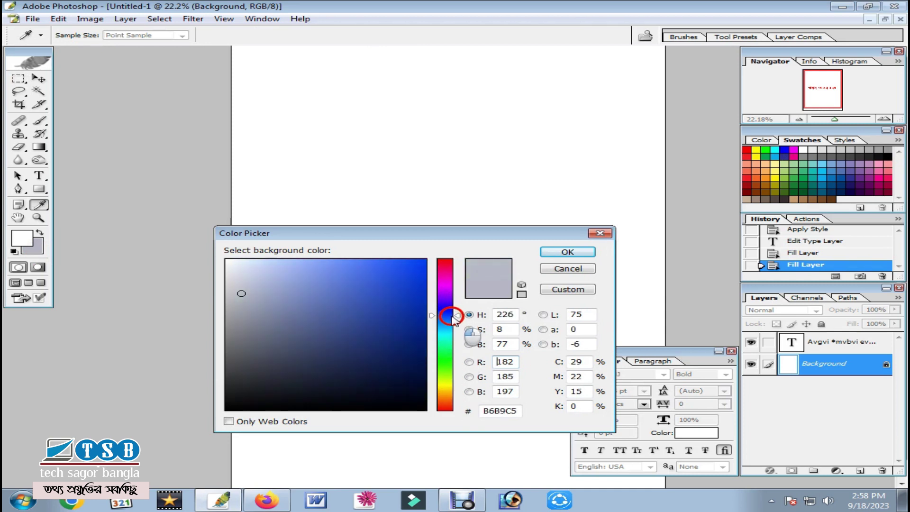
{"action": "left_click", "coordinate": [372, 270]}
{"action": "left_click", "coordinate": [569, 252]}
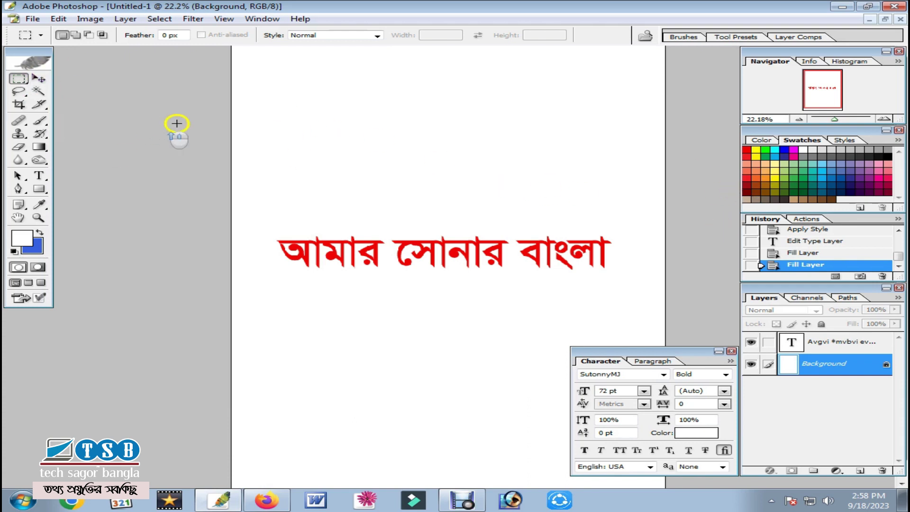
- Select a horizontal band across the full page width above the text and fill it with the blue background colour
{"action": "left_click", "coordinate": [231, 88]}
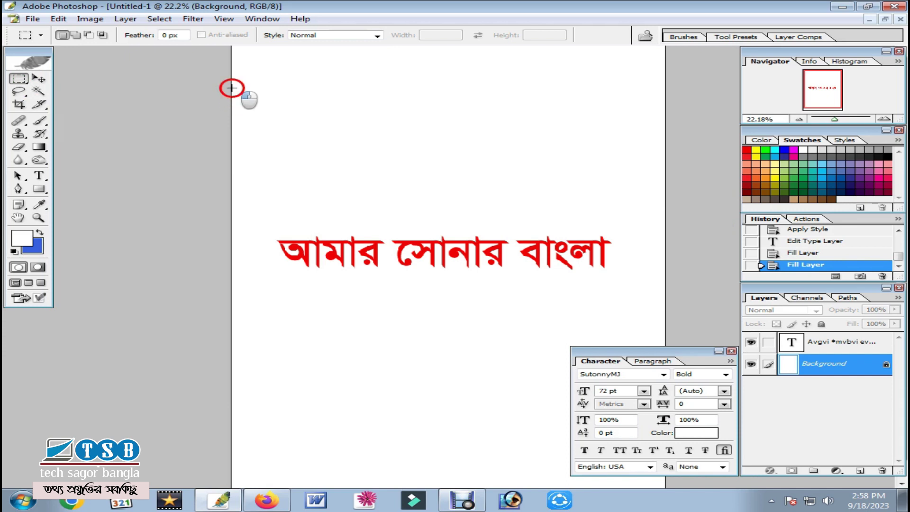
{"action": "left_click_drag", "start_coordinate": [506, 134], "coordinate": [692, 132]}
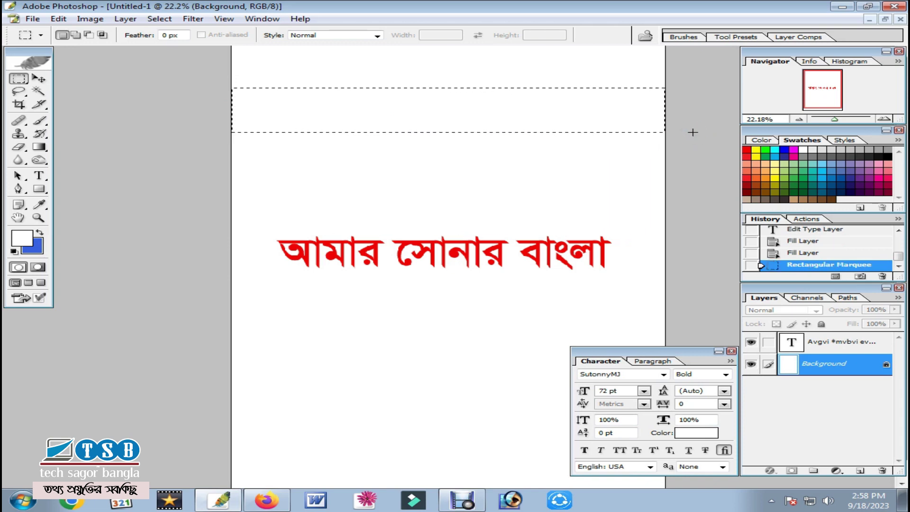
{"action": "key", "text": "Delete"}
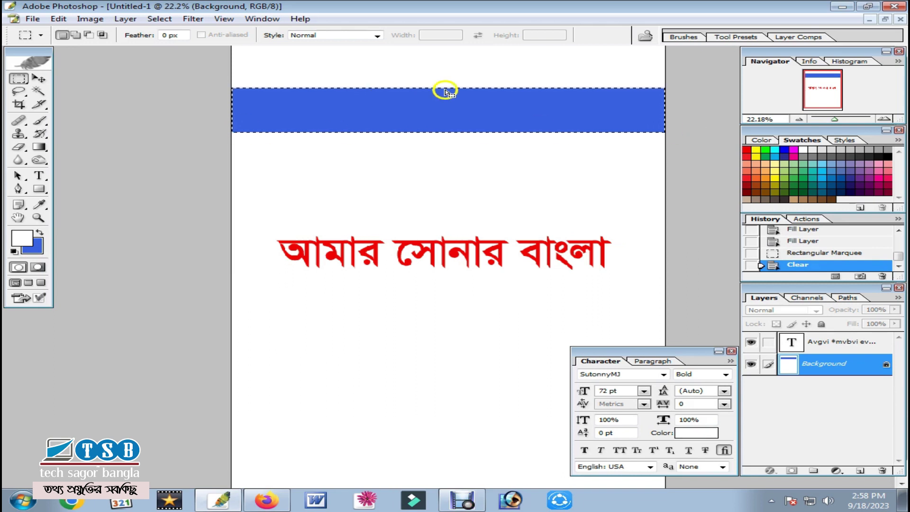
- Clear the selection and move the red text layer up onto the blue band
{"action": "left_click", "coordinate": [39, 78]}
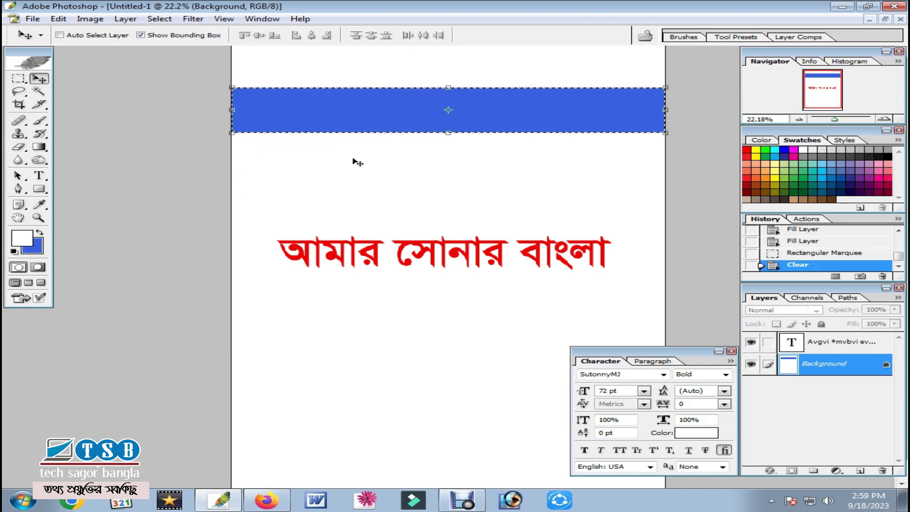
{"action": "key", "text": "ctrl+d"}
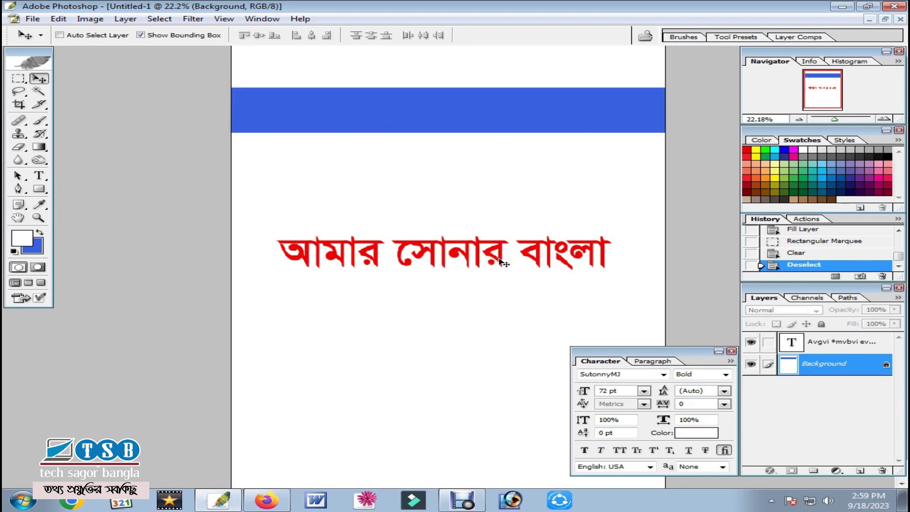
{"action": "left_click", "coordinate": [792, 346]}
{"action": "left_click_drag", "start_coordinate": [488, 258], "coordinate": [482, 117]}
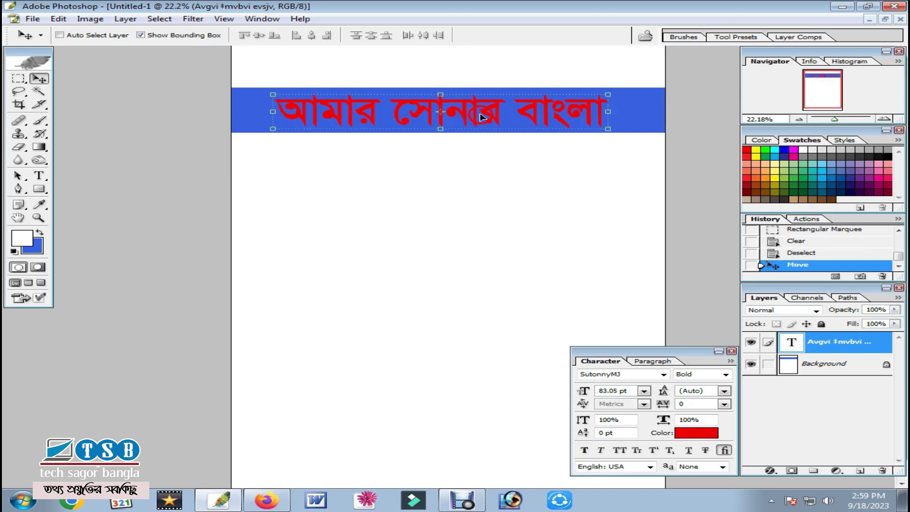
- Change the text colour on the blue band to near-white (FFFEFE)
{"action": "left_click", "coordinate": [38, 175]}
{"action": "triple_click", "coordinate": [504, 100]}
{"action": "left_click", "coordinate": [528, 35]}
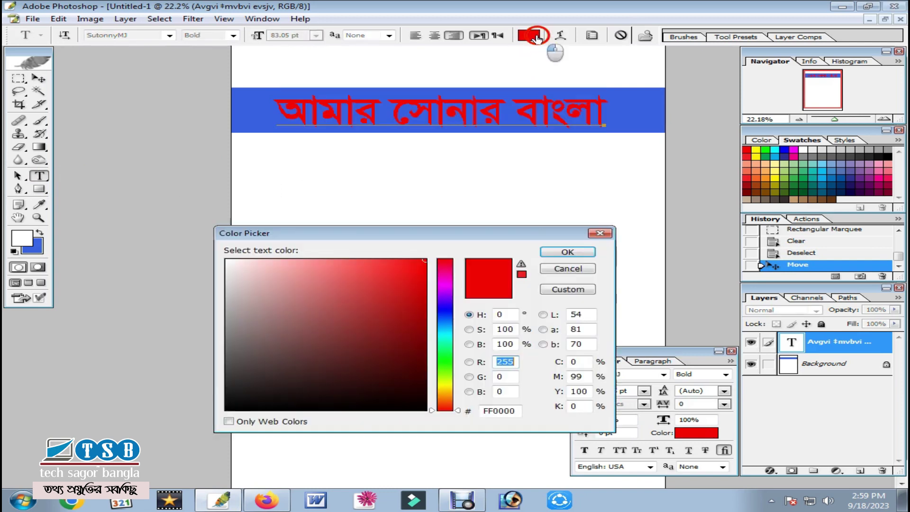
{"action": "left_click_drag", "start_coordinate": [290, 301], "coordinate": [231, 257]}
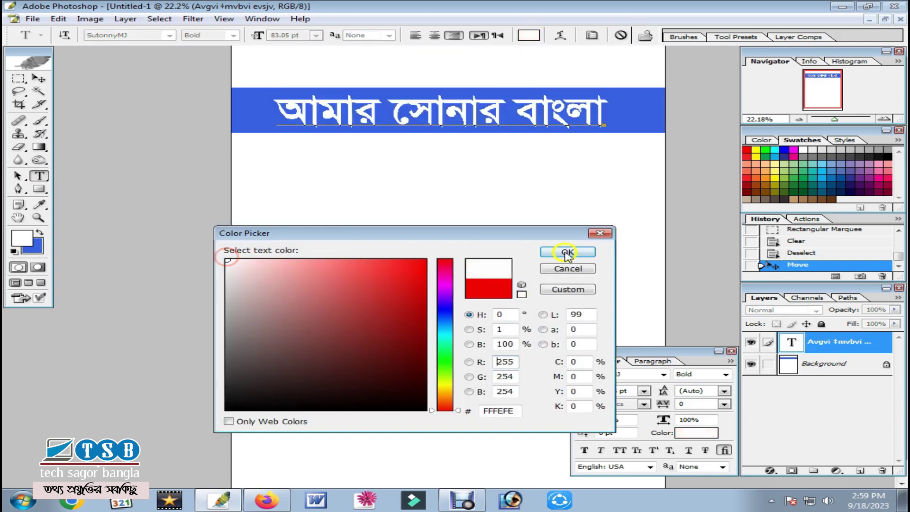
{"action": "left_click", "coordinate": [571, 252]}
{"action": "left_click", "coordinate": [39, 79]}
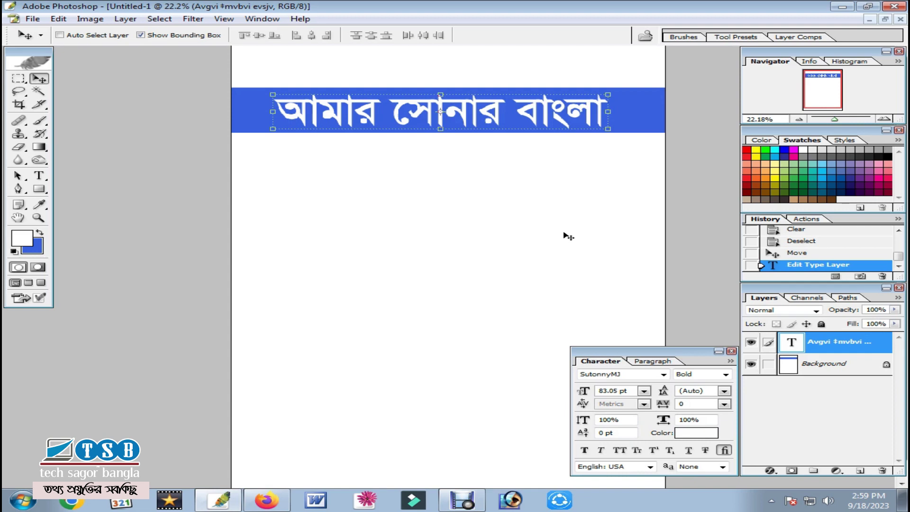
{"action": "key", "text": "ctrl+minus"}
{"action": "key", "text": "ctrl+minus"}
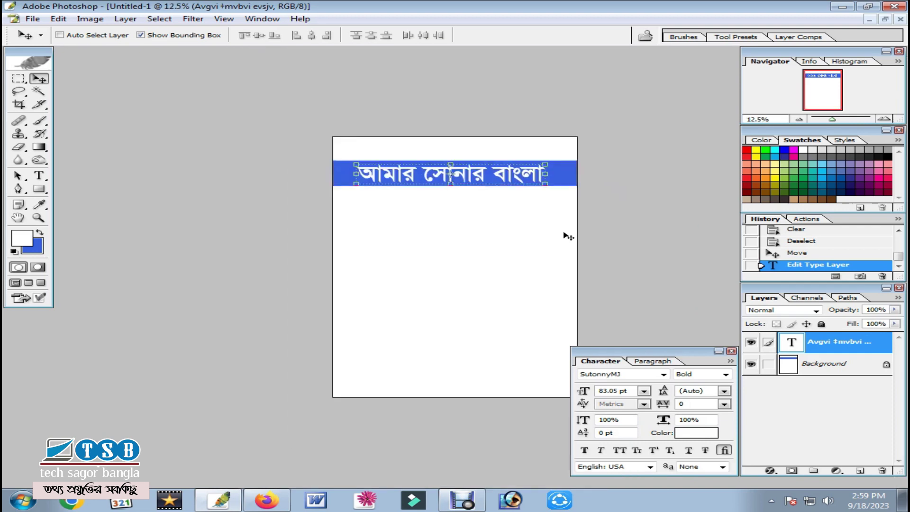